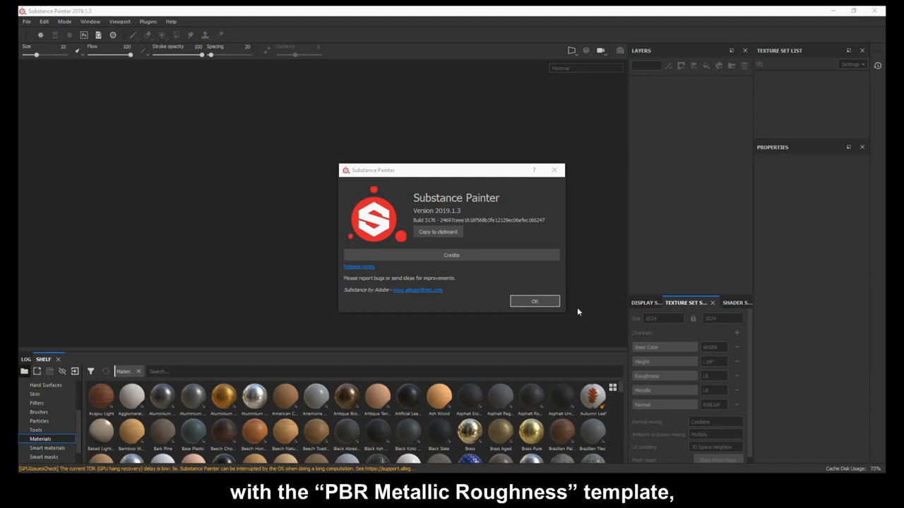
Create a new project from the PBR - Metallic Roughness (allegorithmic) template using the can_opener_2.fbx mesh.
left_click(539, 301)
key("ctrl+n")
left_click(463, 139)
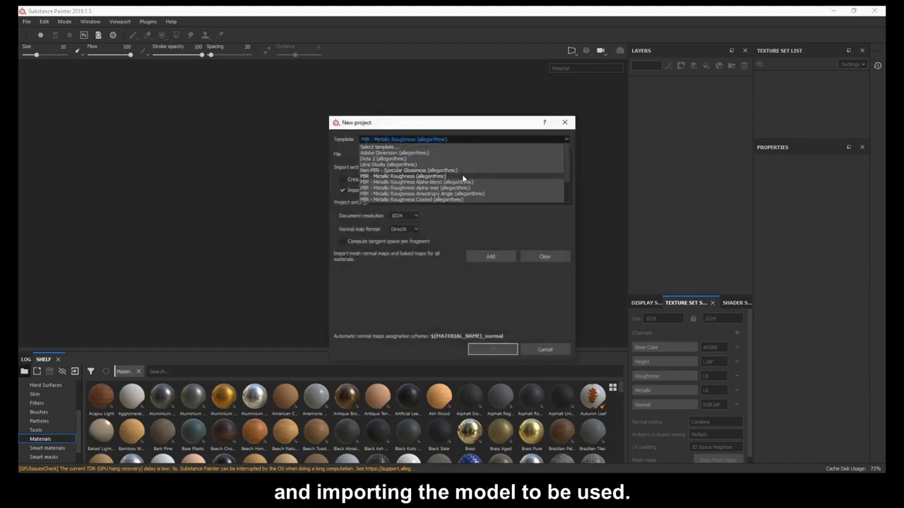
left_click(463, 177)
left_click(539, 155)
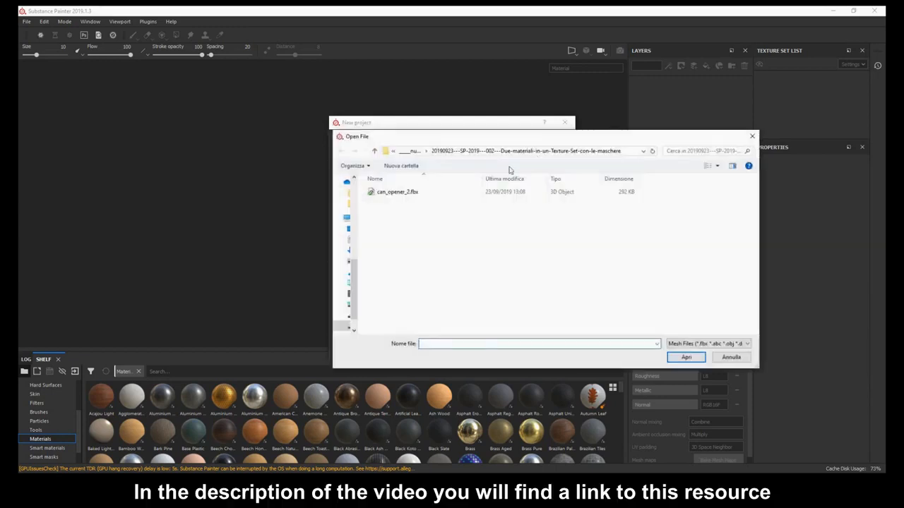
left_click(420, 192)
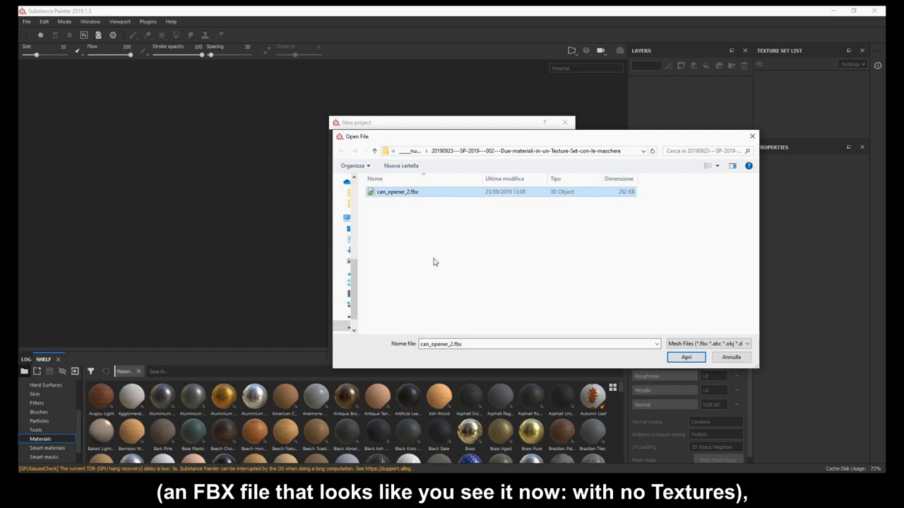
key("Return")
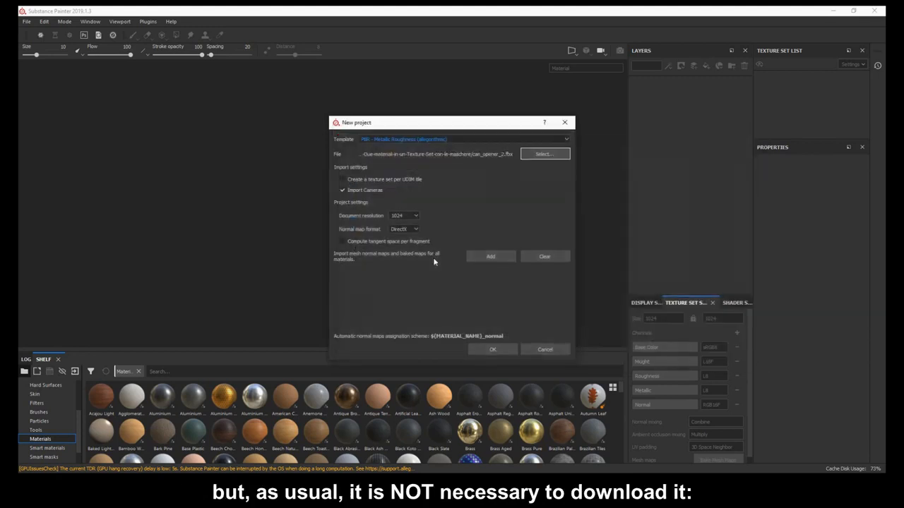
left_click(490, 349)
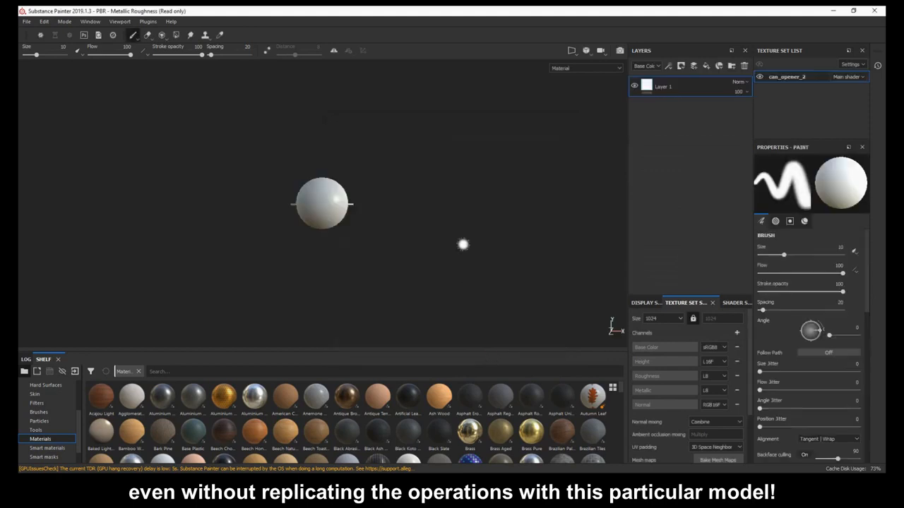
Examine the whole can opener model up close from an angled viewpoint.
left_click_drag(495, 183, 346, 254, "alt")
scroll(339, 255, "down", 2)
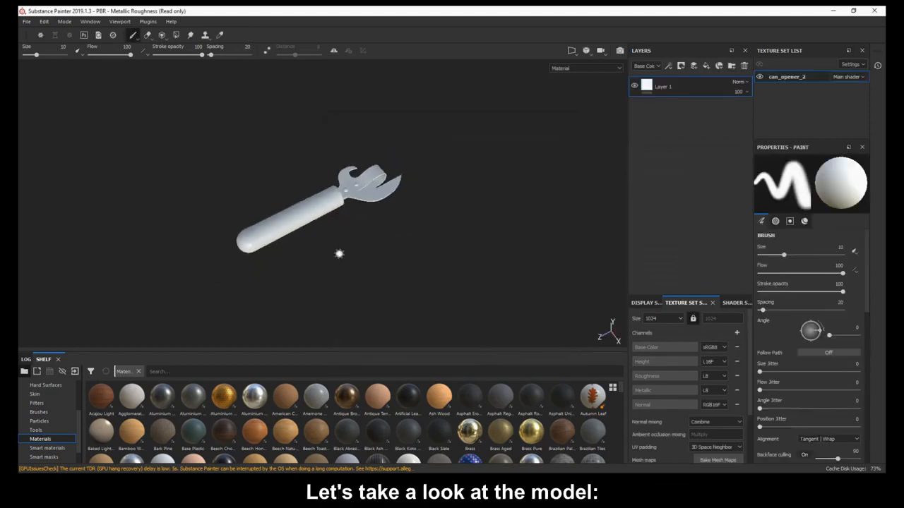
scroll(335, 263, "up", 5)
middle_click_drag(335, 265, 379, 237, "alt")
scroll(370, 250, "up", 1)
mouse_move(788, 51)
left_mouse_down()
mouse_move(759, 113)
mouse_move(785, 46)
left_mouse_up()
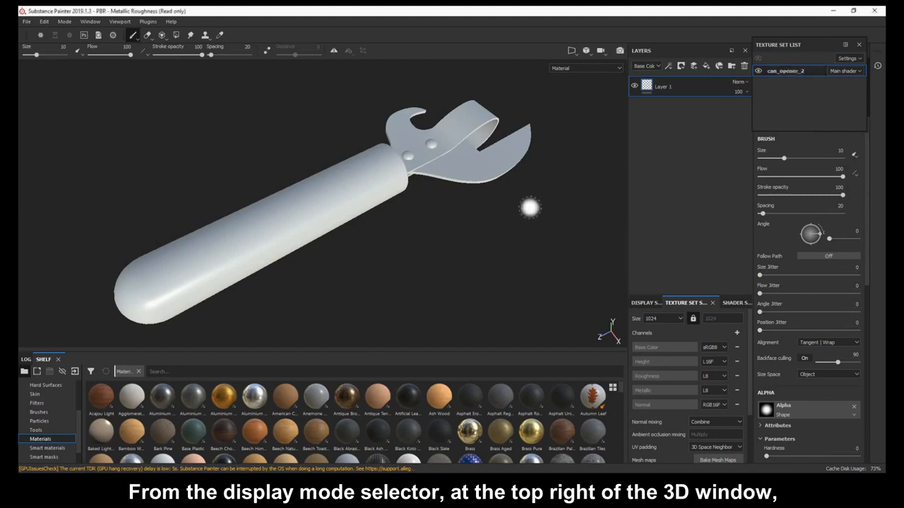
Inspect the model's framed UV layout in the 2D only view and return to the 3D only view.
left_click(572, 51)
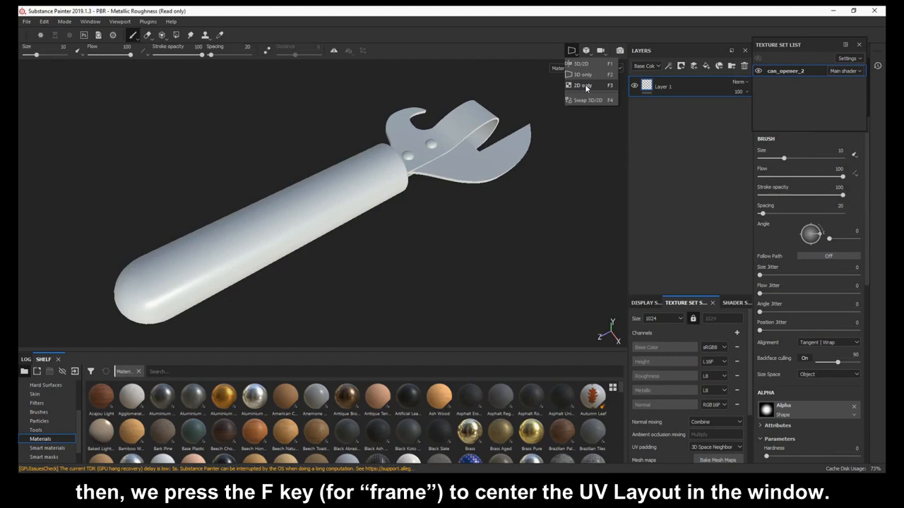
left_click(584, 84)
key("f")
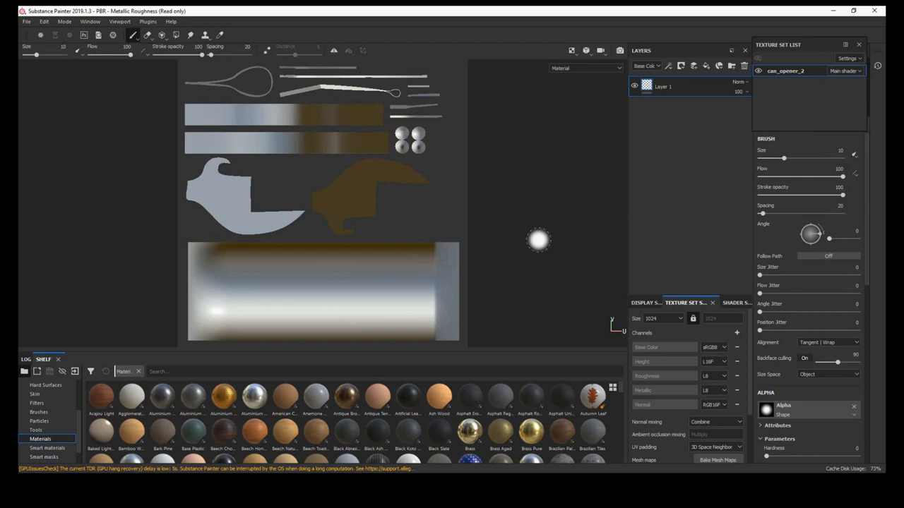
scroll(528, 228, "up", 2)
scroll(528, 228, "down", 3)
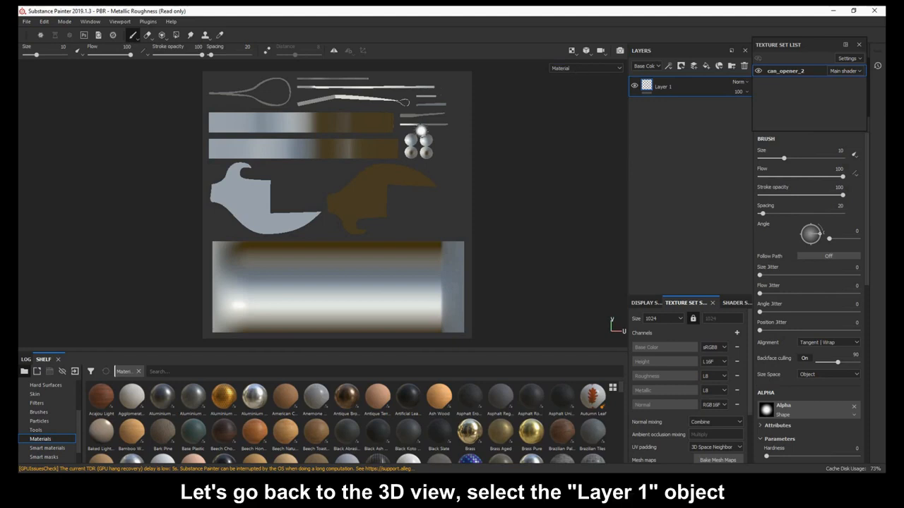
left_click(572, 50)
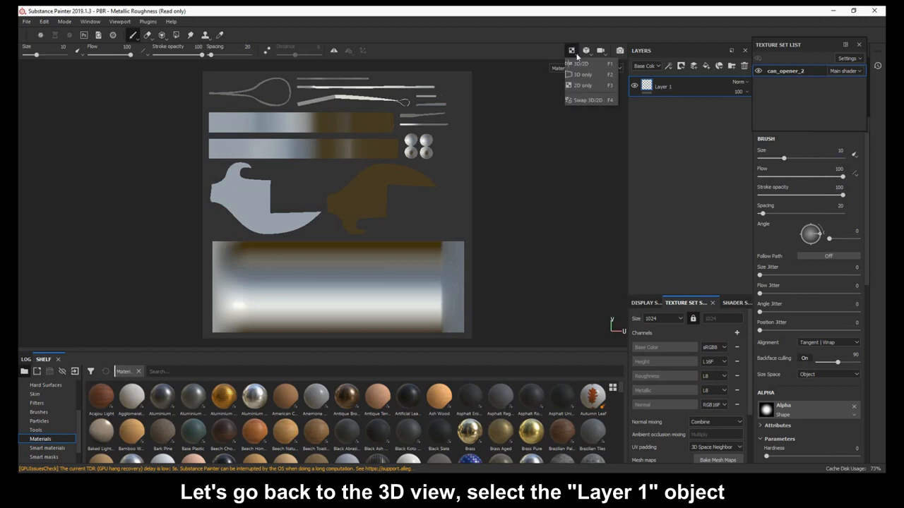
left_click(583, 74)
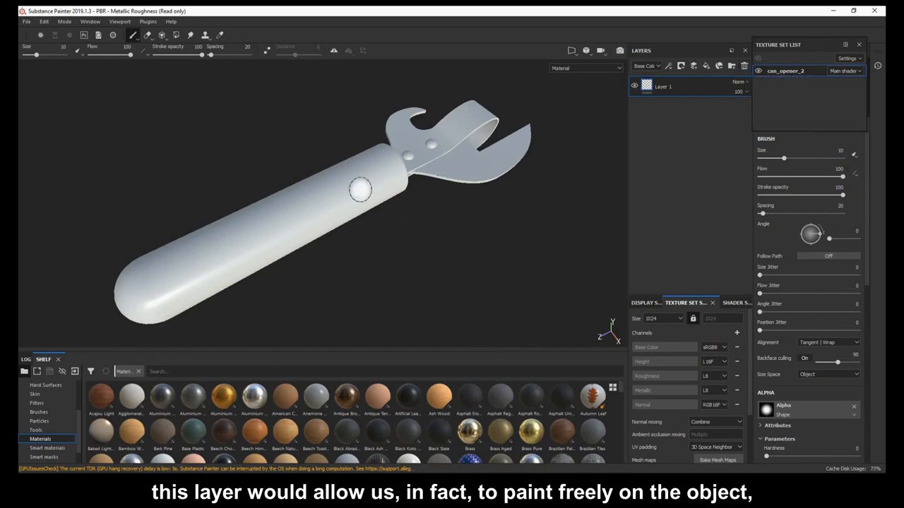
Paint a freehand test stroke along the handle on Layer 1 and delete that layer.
left_click_drag(339, 187, 219, 248)
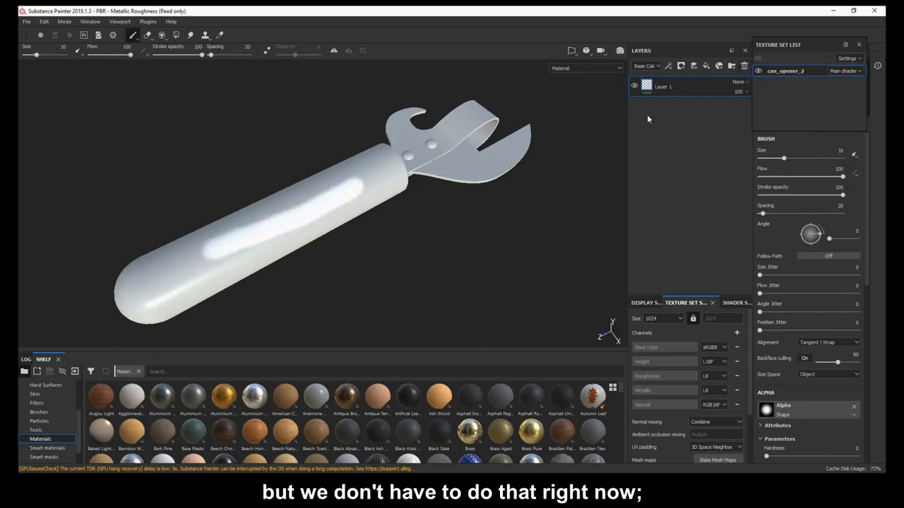
left_click(744, 66)
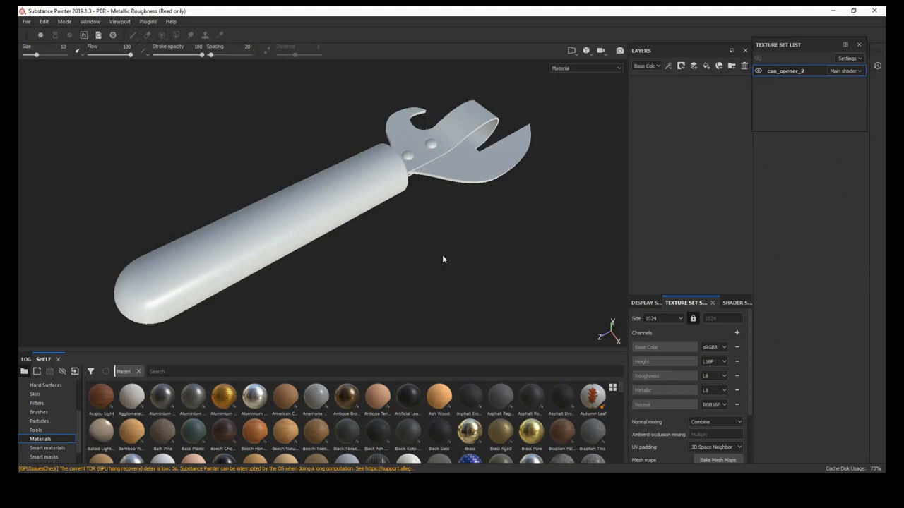
Search the shelf materials for "wood" and add Wood American Cherry to the layer stack.
left_click_drag(453, 247, 454, 239, "alt")
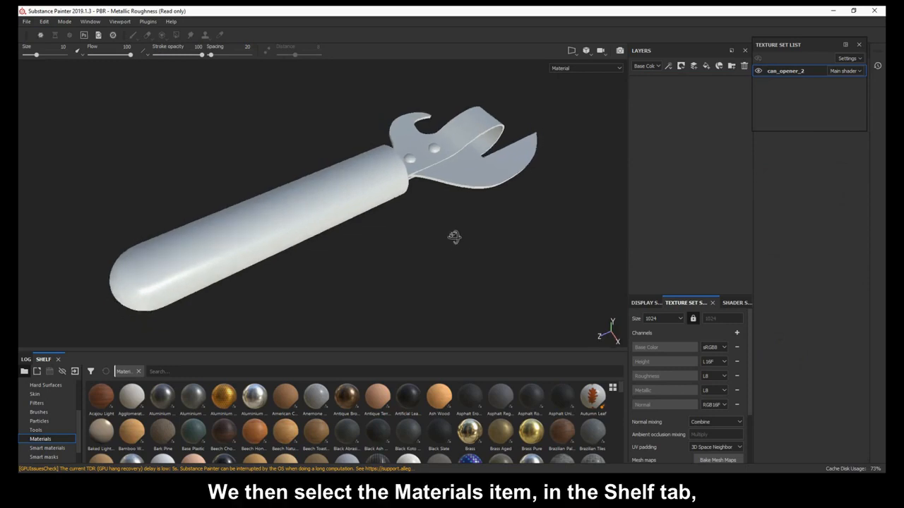
scroll(453, 242, "up", 1)
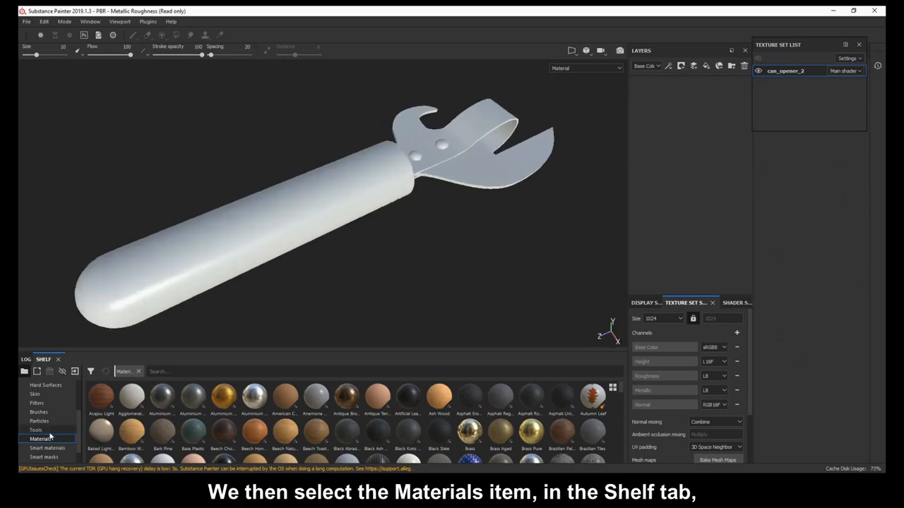
left_click(212, 370)
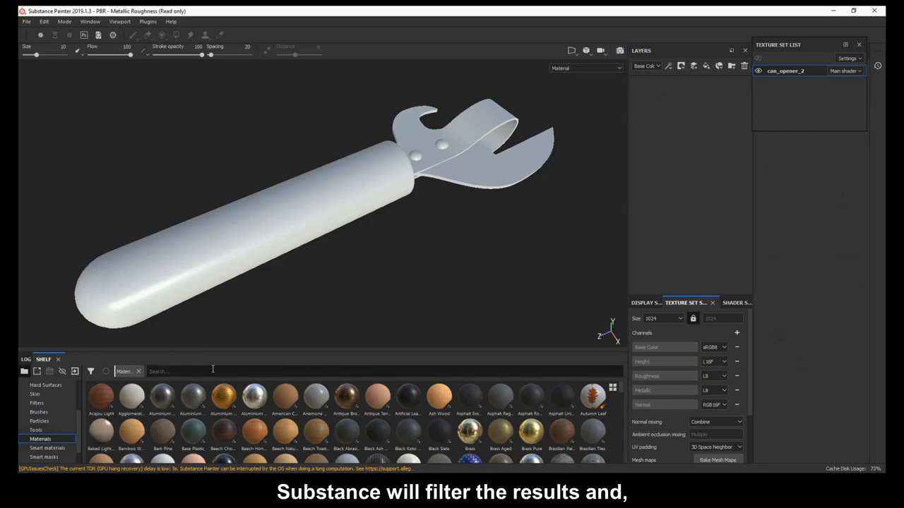
type("wood")
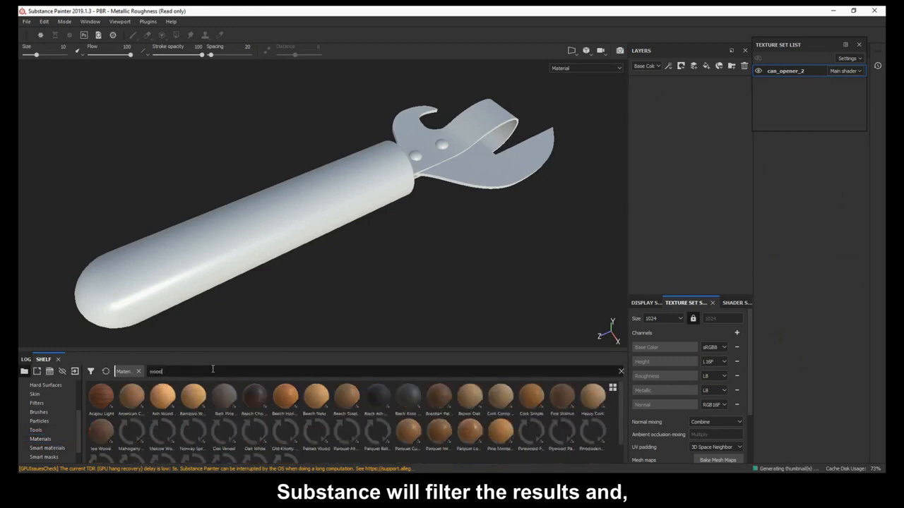
scroll(371, 404, "down", 1)
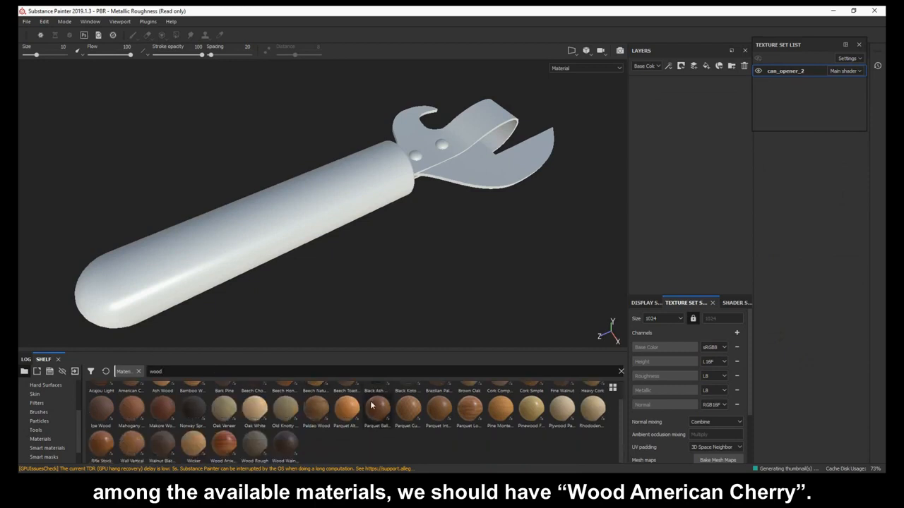
mouse_move(221, 450)
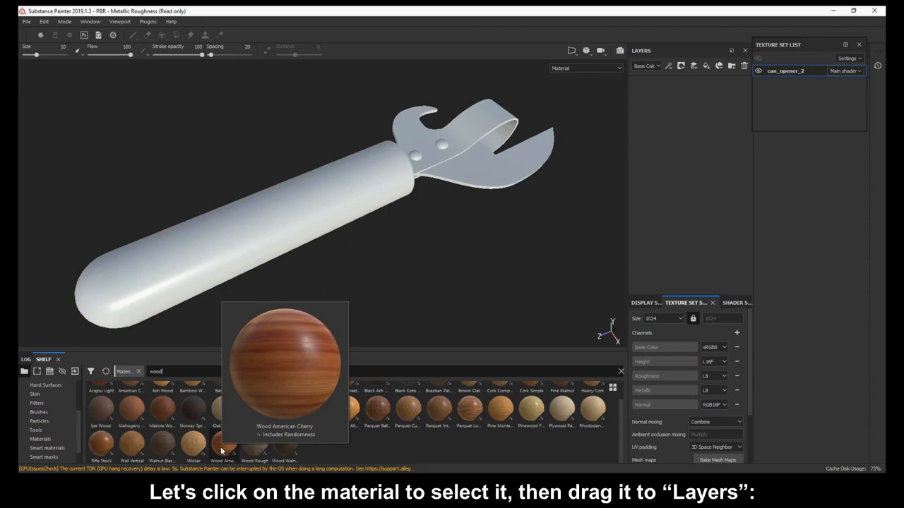
left_click(221, 445)
left_click_drag(224, 449, 664, 187)
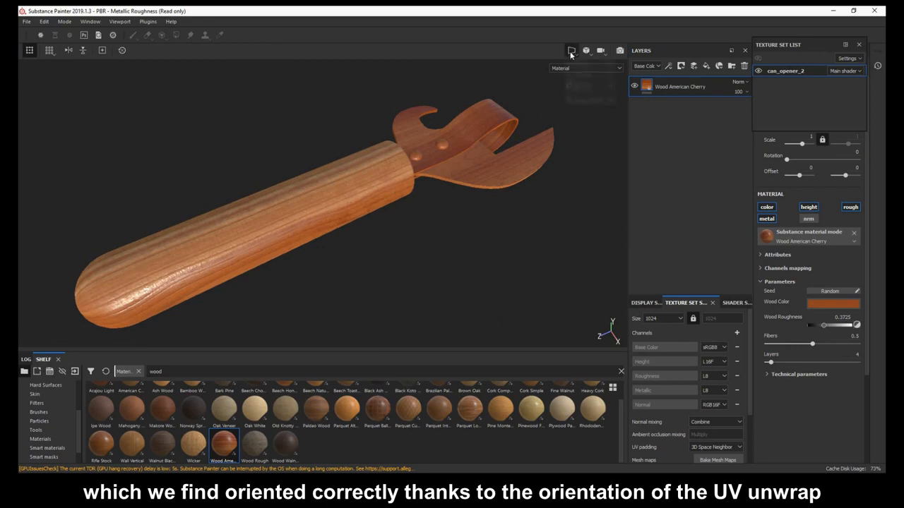
Check the wood's grain orientation on the UV layout in 2D and return to the 3D only view.
key("F3")
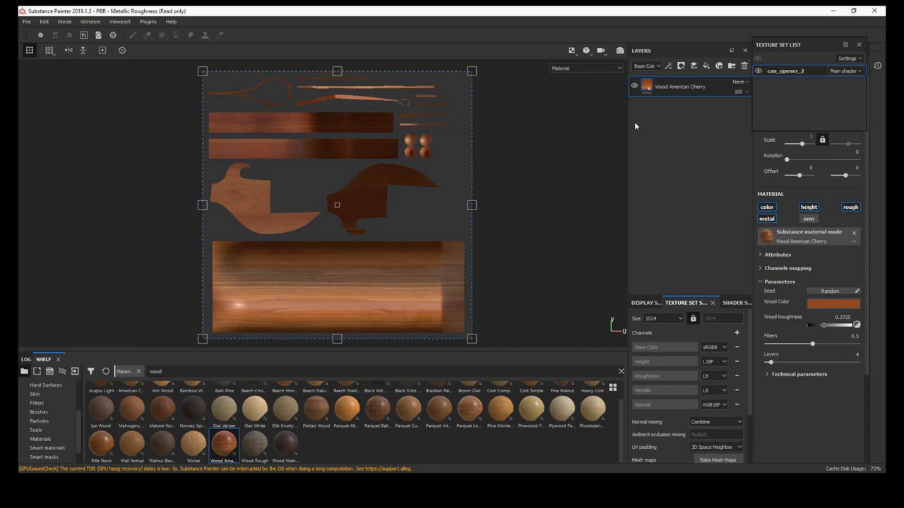
mouse_move(574, 53)
left_click(582, 75)
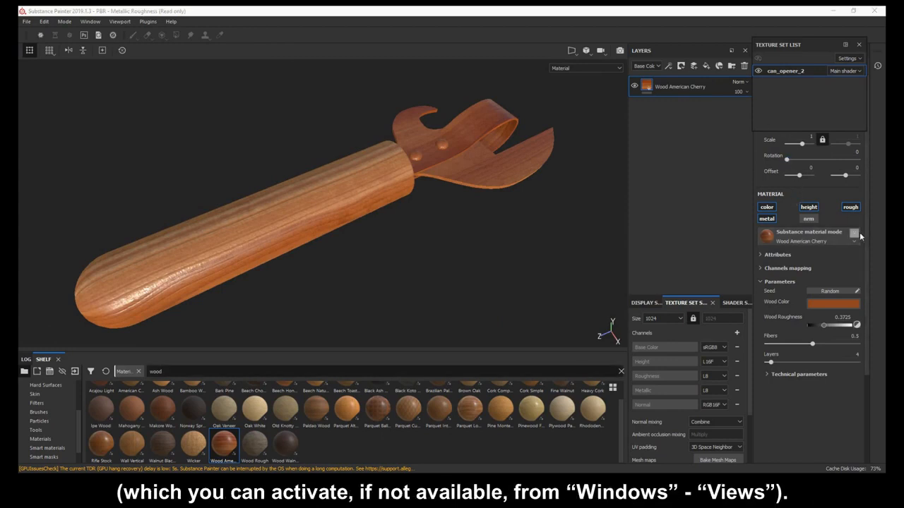
Dock the floating Texture Set List above the fill properties and adjust the height split between them.
left_click_drag(813, 46, 810, 72)
mouse_move(806, 146)
left_mouse_down()
mouse_move(799, 130)
mouse_move(791, 161)
mouse_move(809, 103)
mouse_move(811, 197)
mouse_move(810, 157)
left_mouse_up()
mouse_move(793, 58)
left_mouse_down()
mouse_move(792, 396)
mouse_move(797, 57)
mouse_move(831, 49)
mouse_move(821, 27)
mouse_move(785, 47)
left_mouse_up()
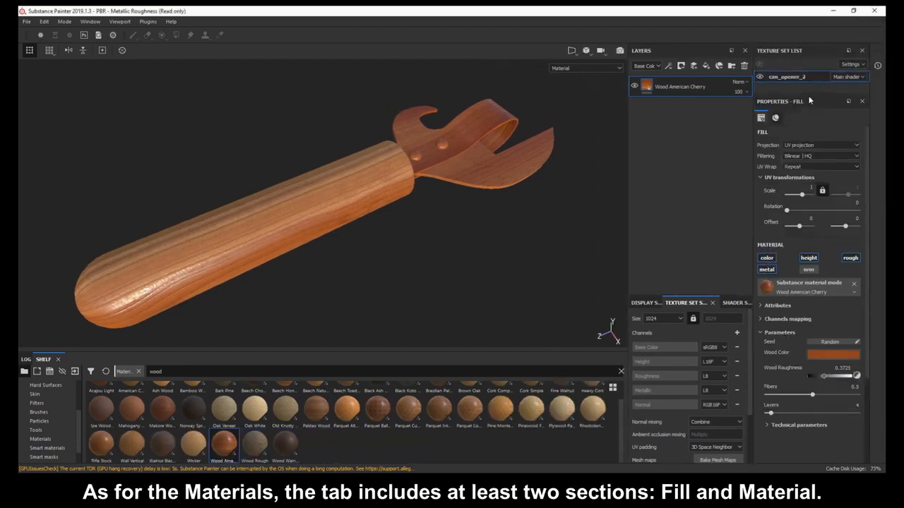
left_click_drag(812, 92, 811, 131)
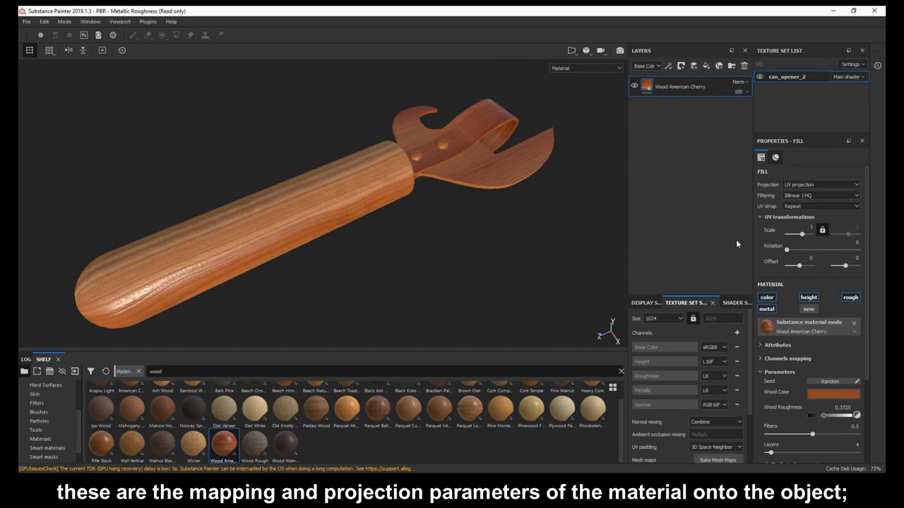
left_click_drag(818, 133, 823, 118)
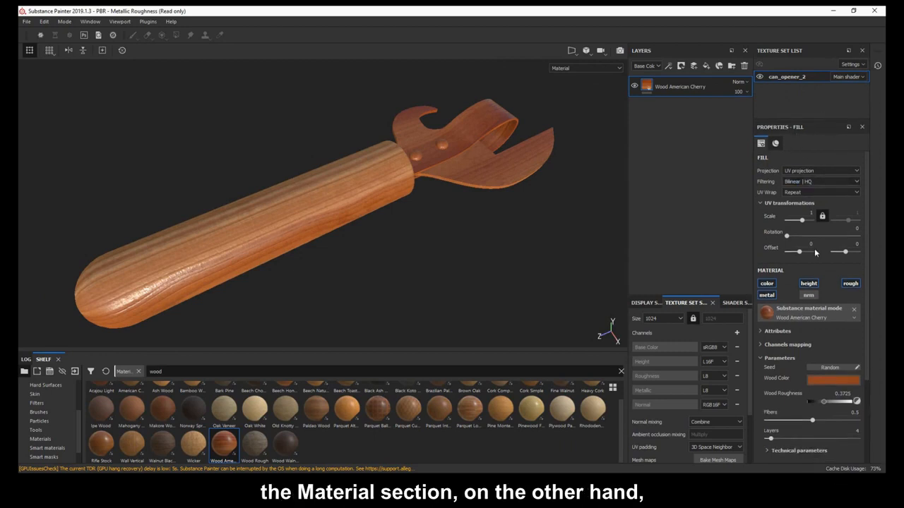
Toggle the wood material's color, height and rough channels off and back on.
scroll(787, 274, "down", 2)
scroll(787, 274, "down", 1)
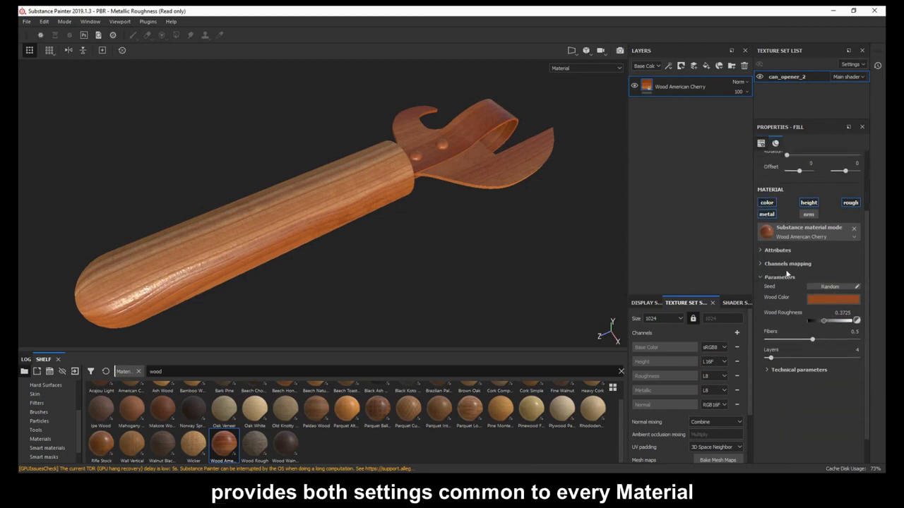
left_click(767, 203)
left_click(767, 203)
left_click(807, 204)
left_click(807, 203)
left_click(849, 203)
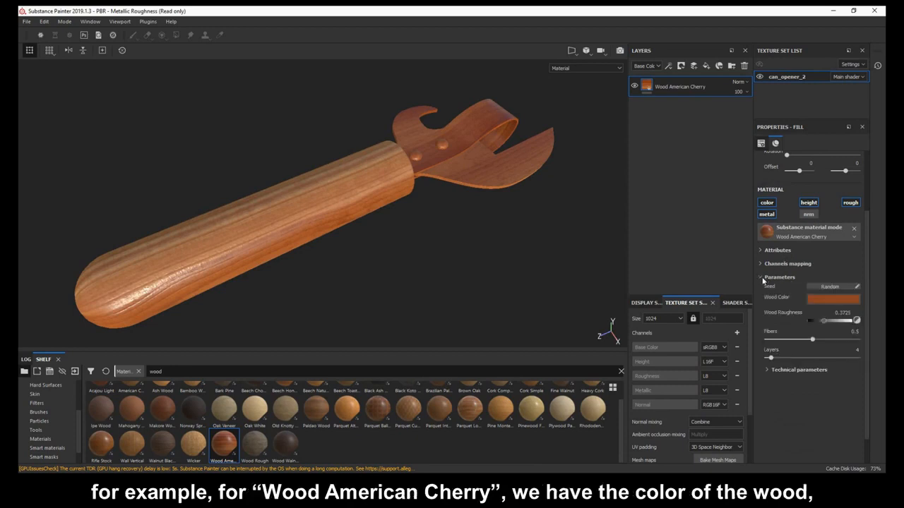
View the color picker for Wood Color without changing it, and set Wood Roughness to 0.3878.
left_click(821, 299)
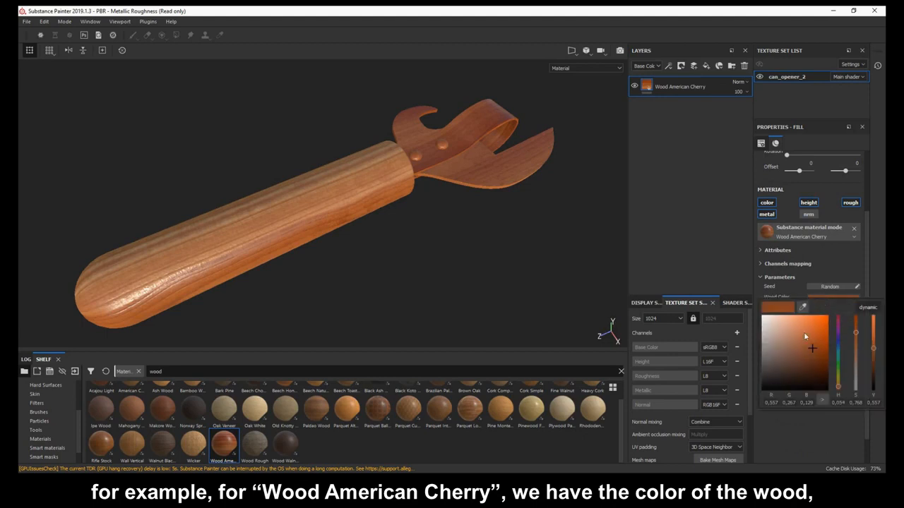
left_click(828, 267)
mouse_move(824, 321)
left_mouse_down()
mouse_move(833, 323)
mouse_move(824, 322)
left_mouse_up()
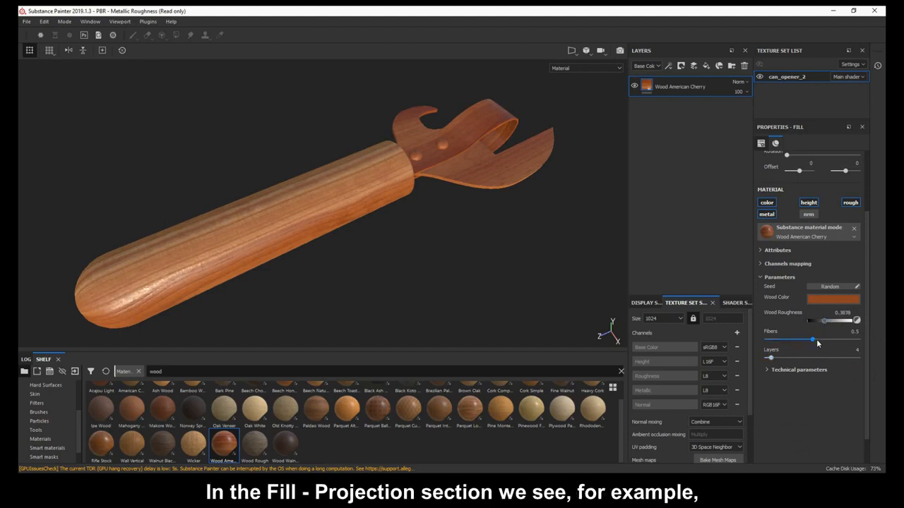
Try the Tri-planar and Planar projections on the wood fill and return it to UV projection.
scroll(810, 331, "up", 3)
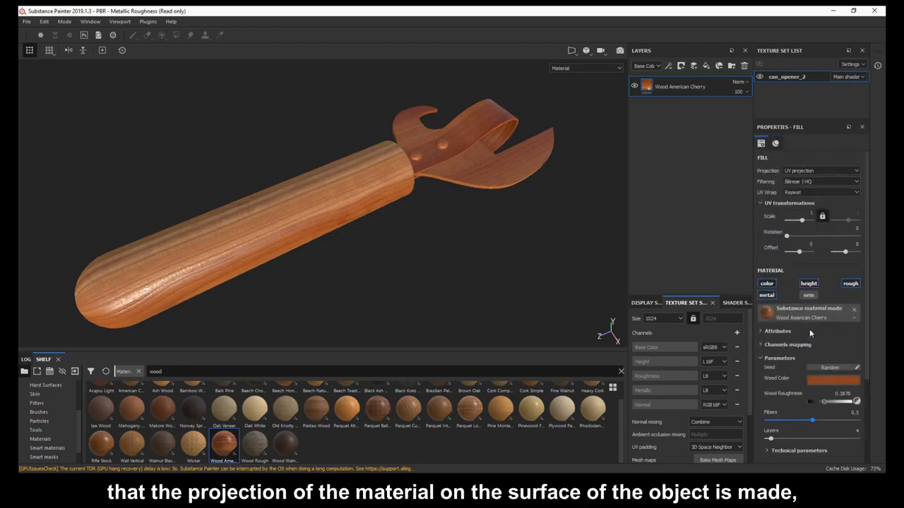
left_click(828, 170)
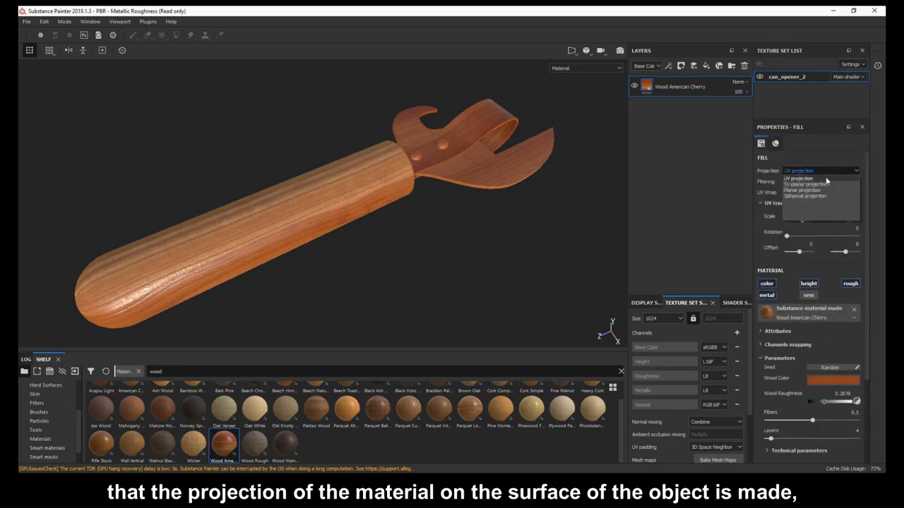
left_click(827, 178)
left_click(825, 171)
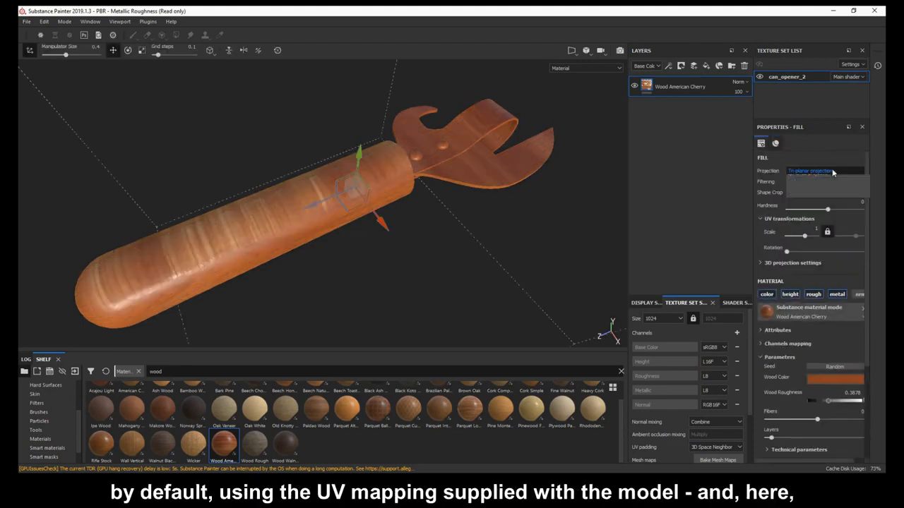
left_click(826, 191)
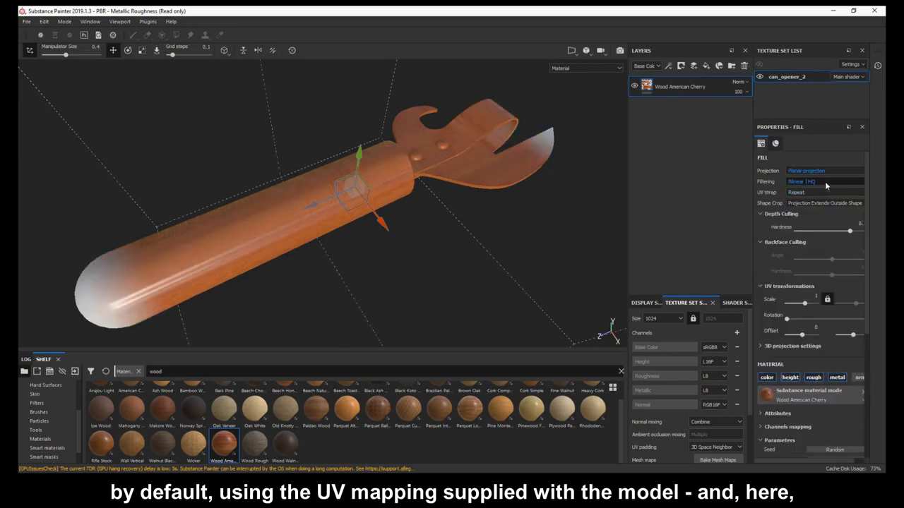
left_click(826, 171)
left_click(828, 179)
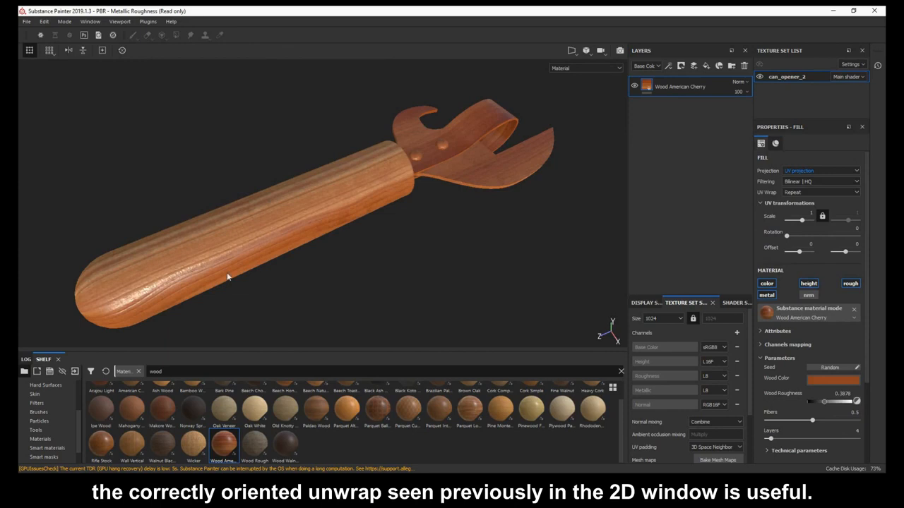
left_click(833, 171)
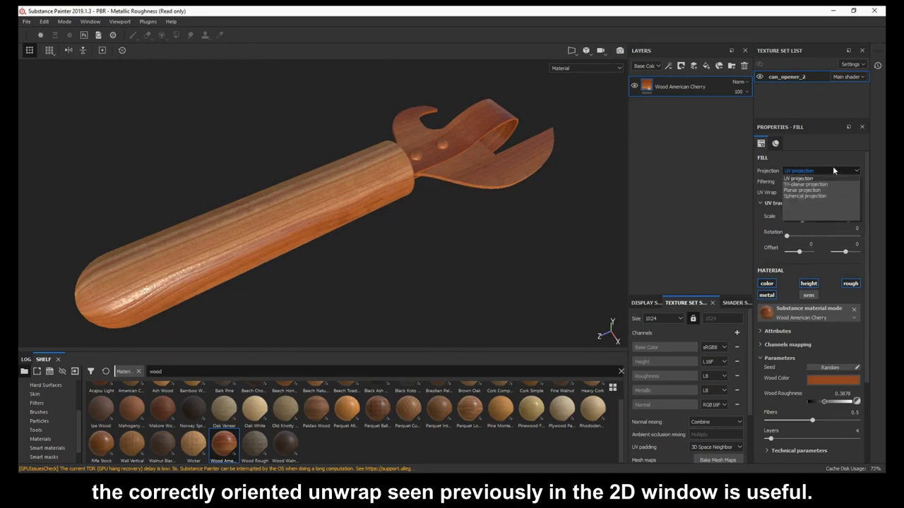
left_click(833, 170)
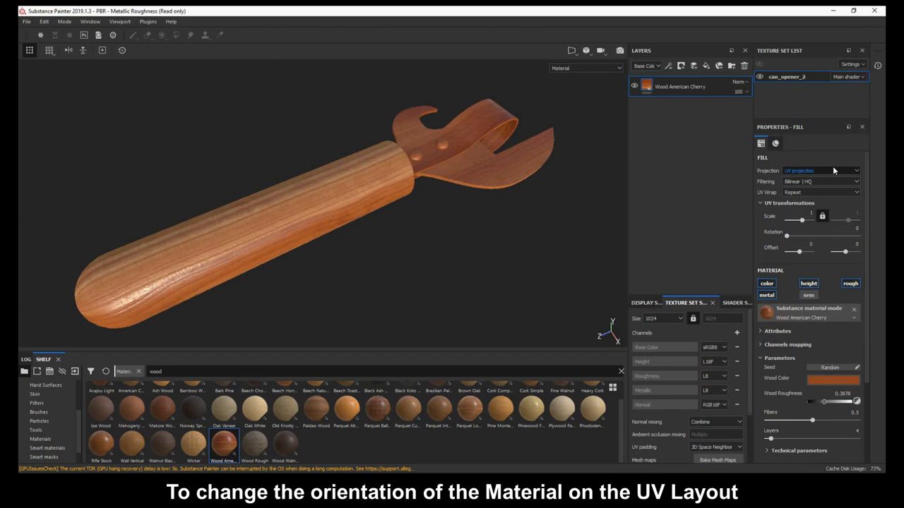
left_click(834, 170)
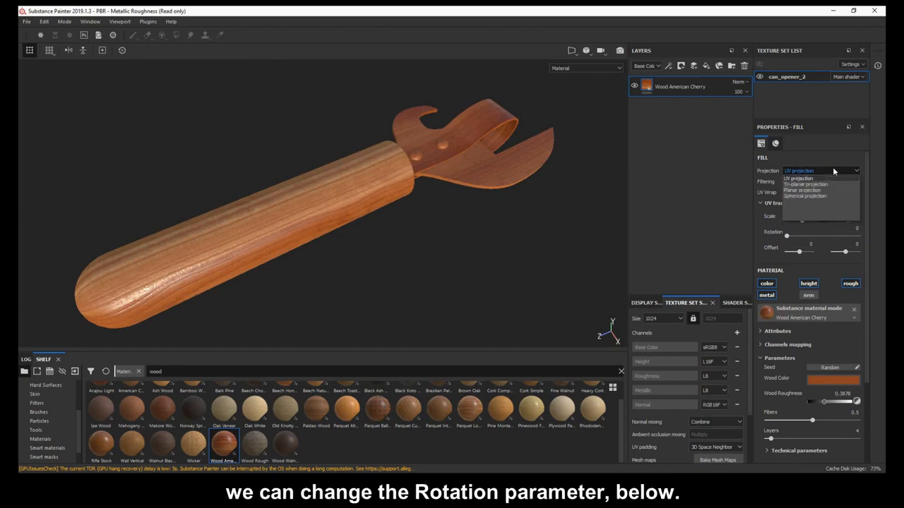
left_click(833, 171)
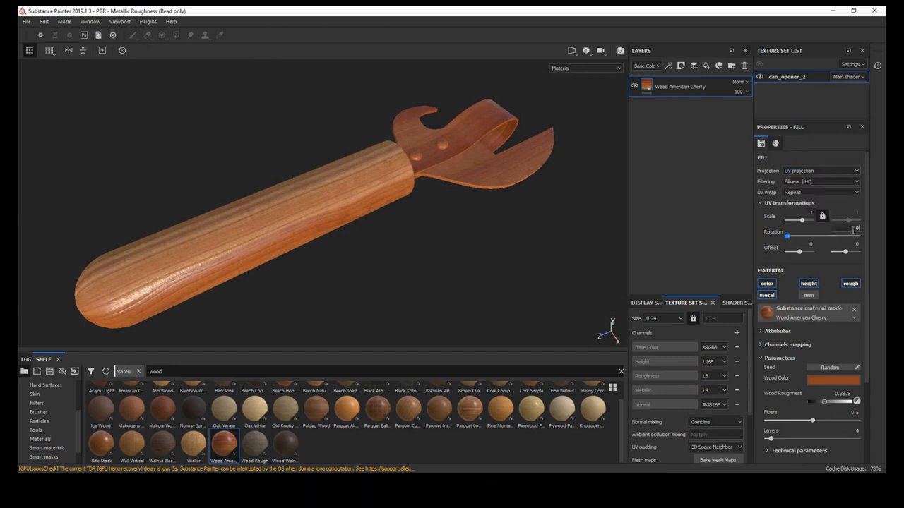
Try a Rotation value that turns the wood grain across the handle, and return Rotation to 0.
key("Return")
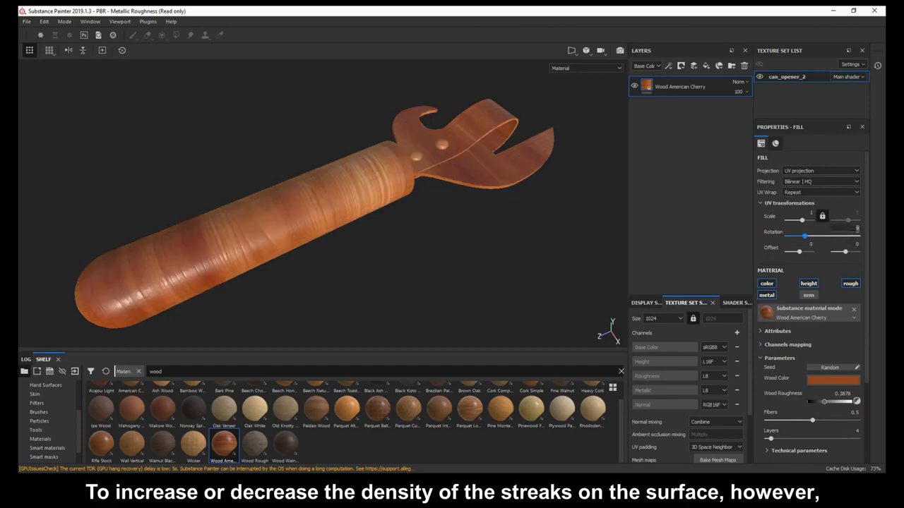
key("Return")
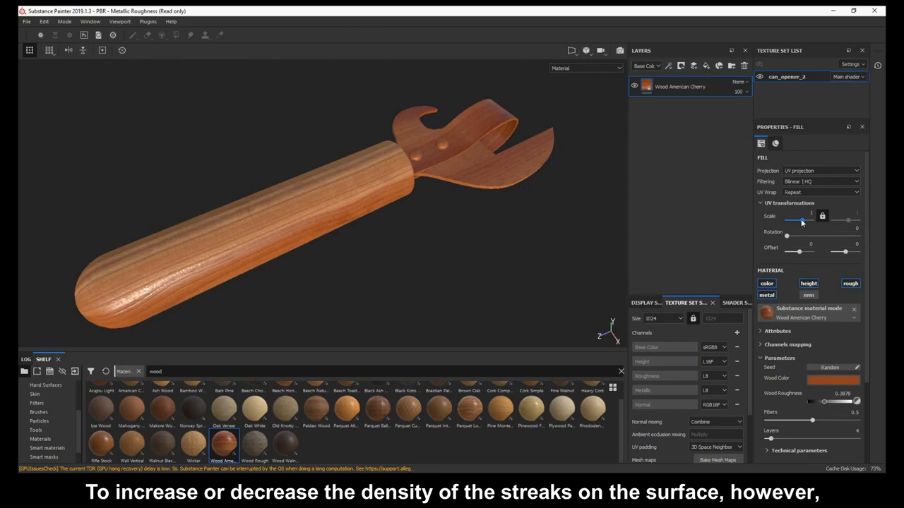
Try denser UV scales on the wood fill with UV Wrap kept on Repeat, and set Scale to 3.
left_click_drag(801, 222, 805, 219)
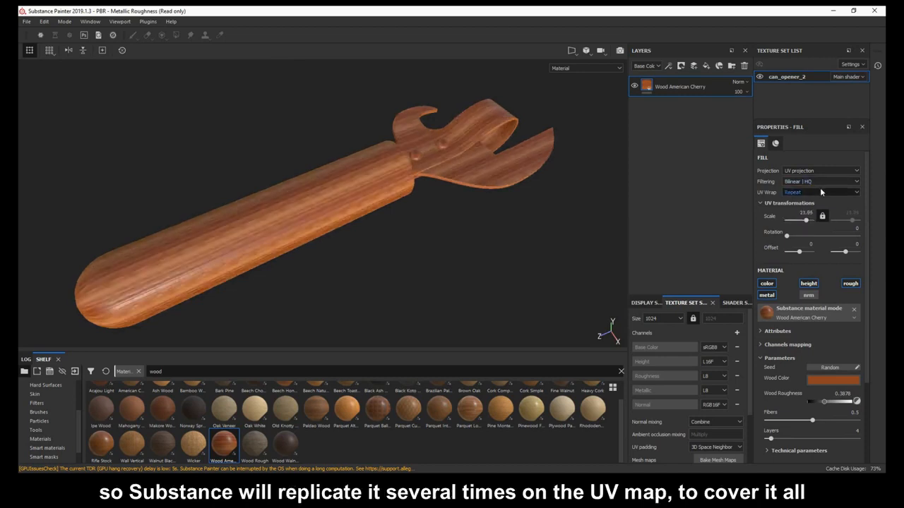
left_click(821, 192)
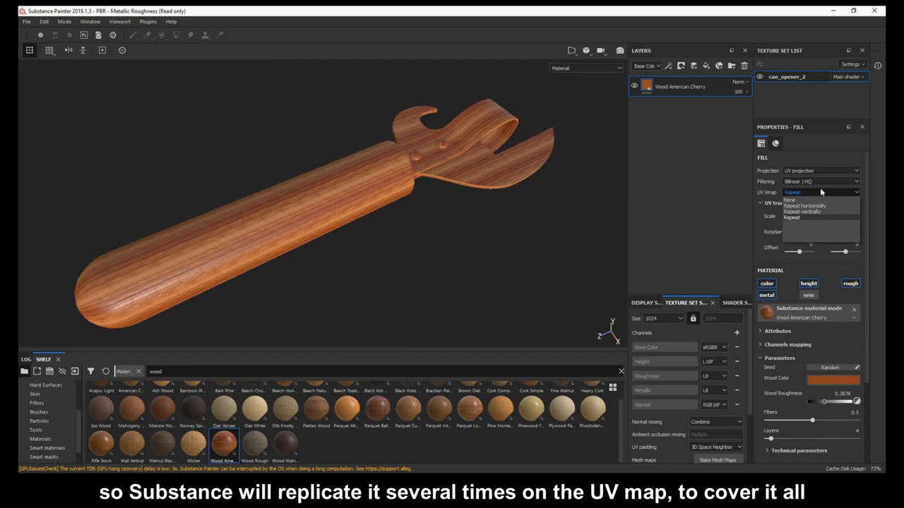
left_click(821, 191)
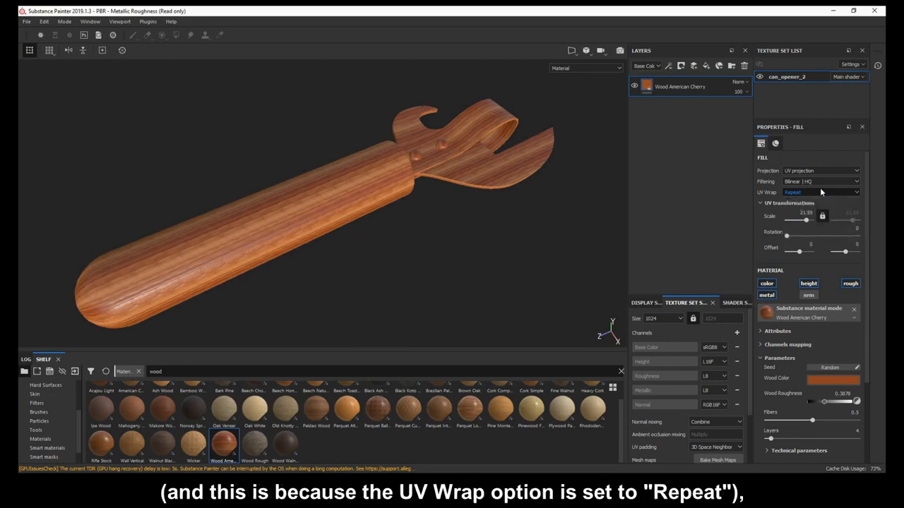
left_click_drag(809, 224, 803, 224)
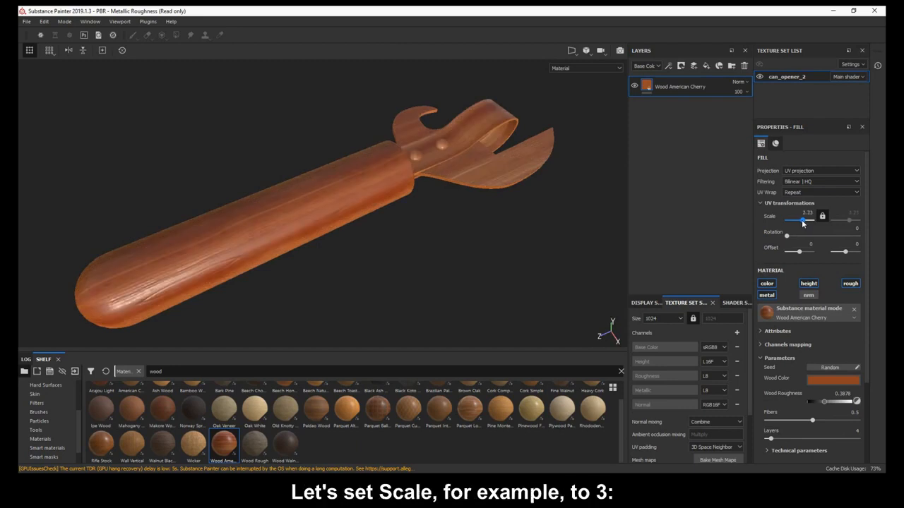
left_click_drag(802, 223, 804, 224)
double_click(807, 213)
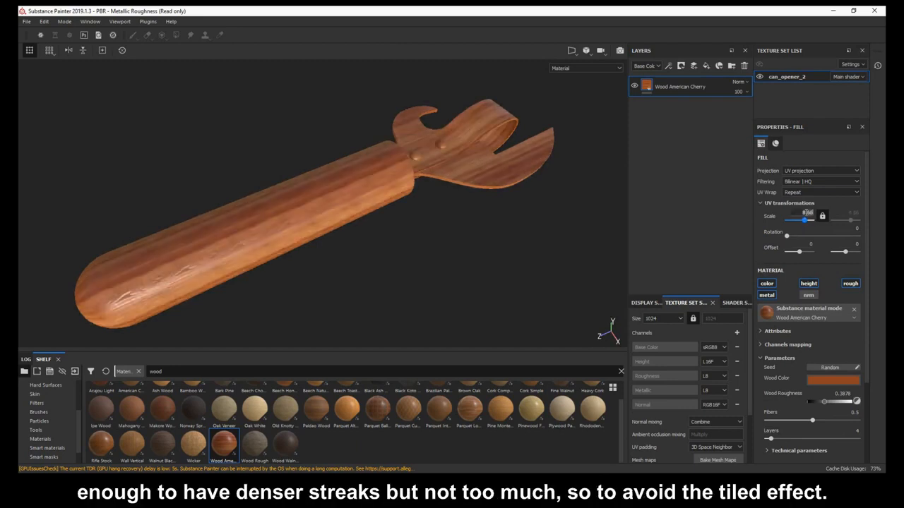
type(".")
key("Return")
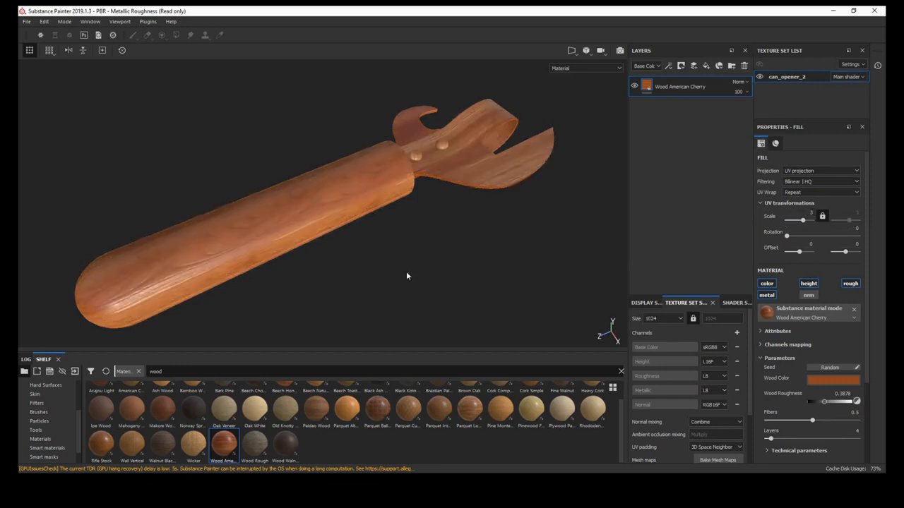
Inspect the rounded handle end up close with the Wood American Cherry layer hidden and shown again.
left_click_drag(376, 280, 471, 242, "alt")
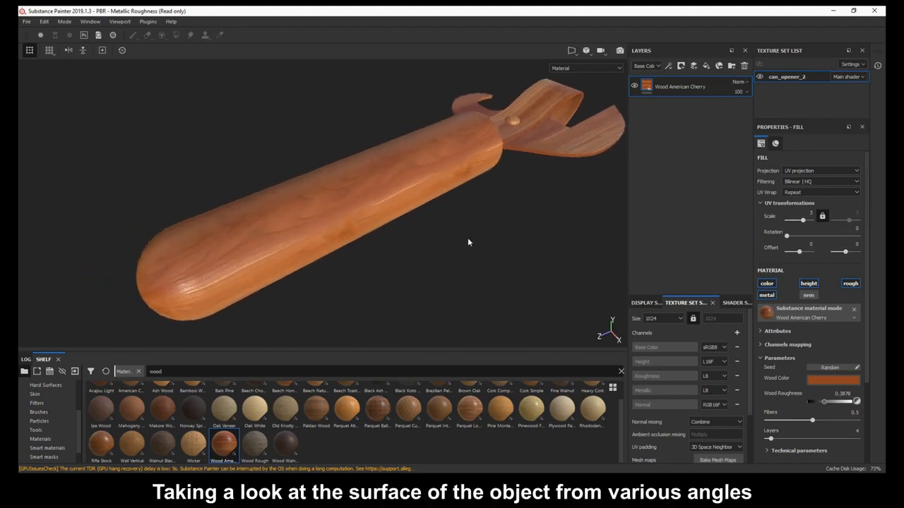
right_click_drag(469, 242, 414, 249, "alt")
left_click_drag(414, 248, 389, 210, "alt")
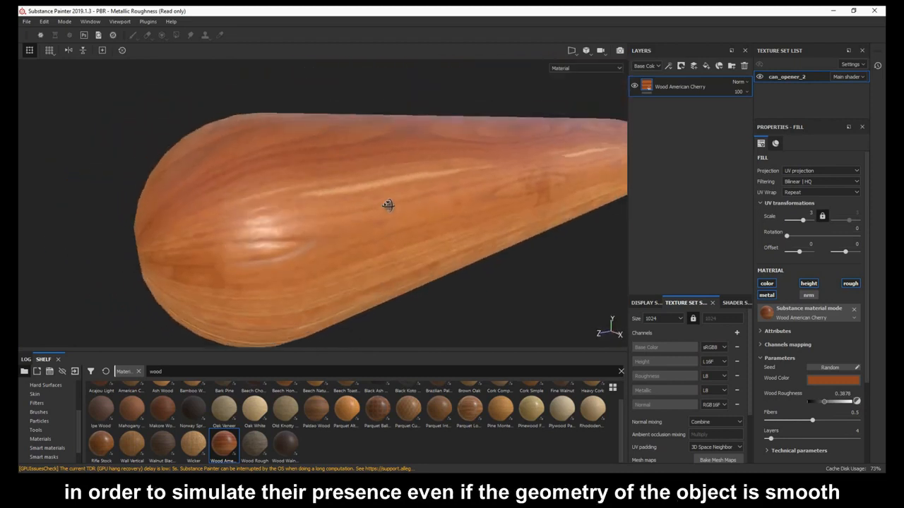
left_click_drag(301, 270, 324, 250, "alt")
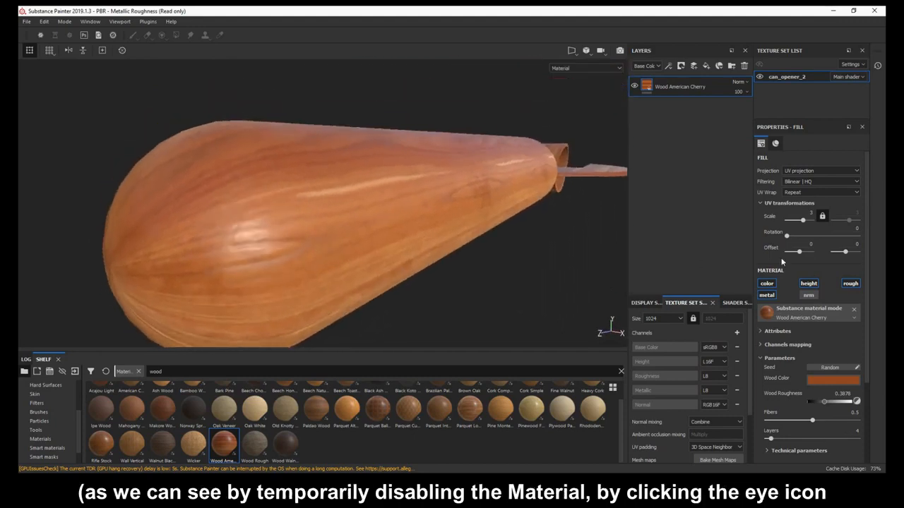
left_click(635, 86)
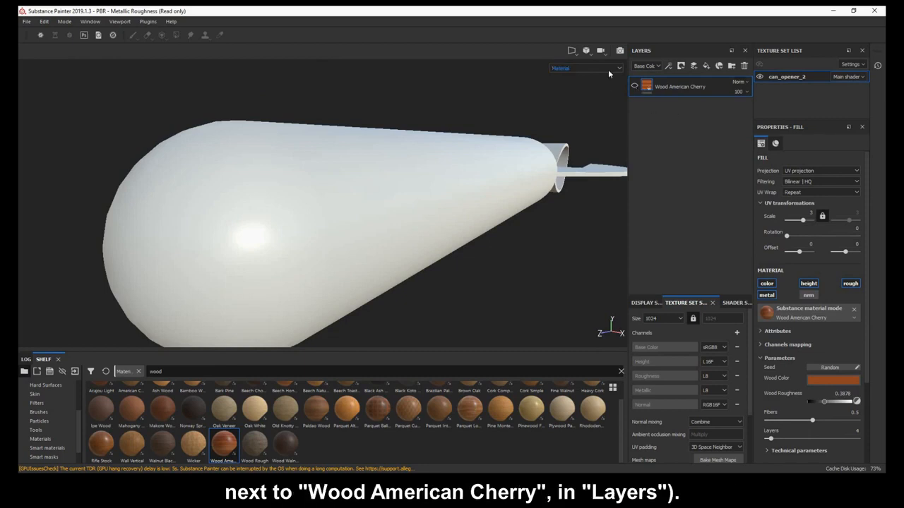
left_click(634, 86)
left_click(635, 86)
left_click(635, 86)
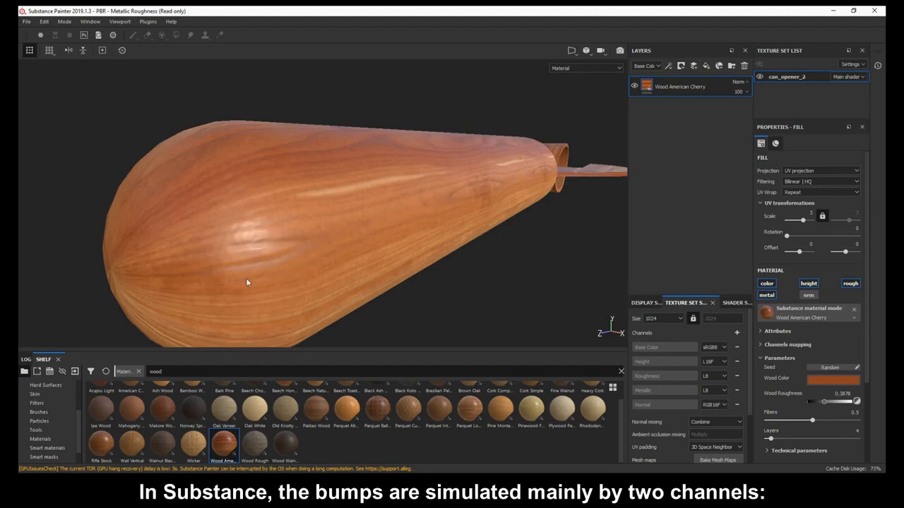
Compare the handle's bumps by switching the wood material's height channel off and back on.
left_click(810, 283)
left_click(812, 286)
left_click(811, 286)
left_click(812, 286)
left_click(811, 286)
left_click(812, 286)
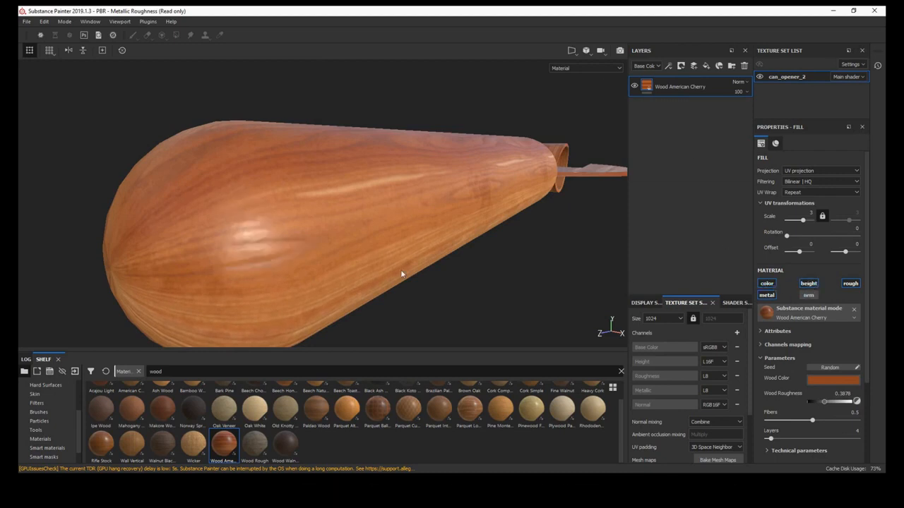
Display Normal+Height+Mesh, compare the surface with the height channel off and on, and return to the Material display.
left_click(602, 68)
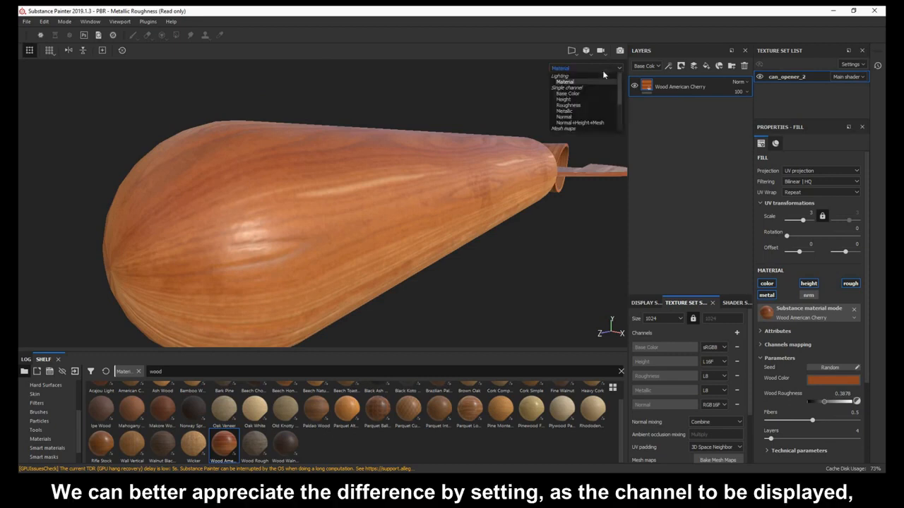
left_click(596, 123)
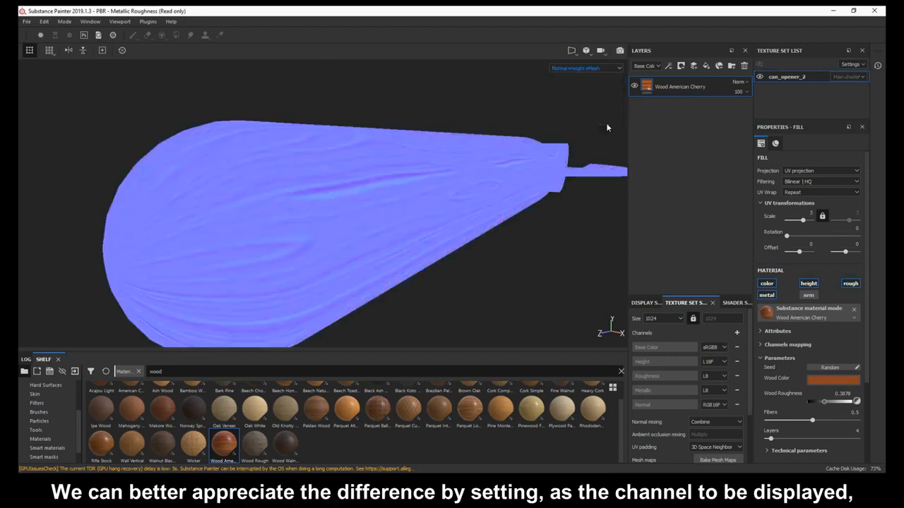
left_click(807, 283)
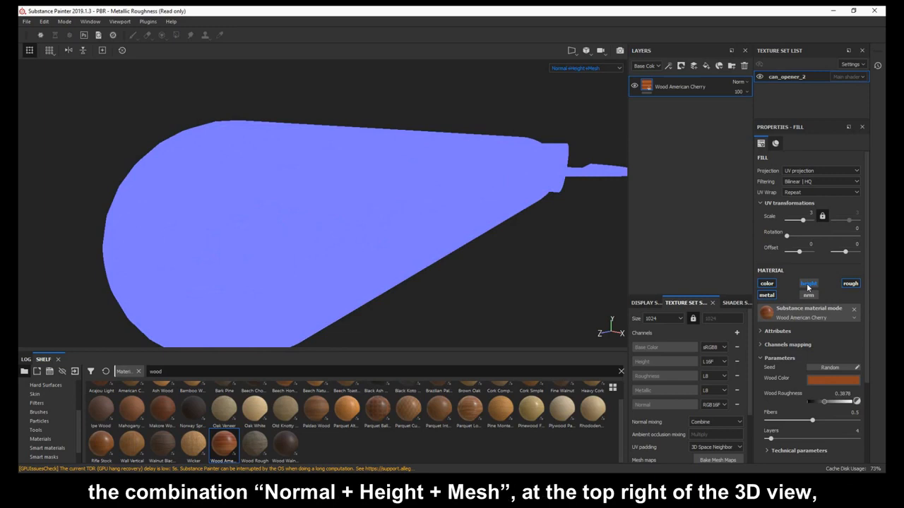
left_click(807, 284)
left_click(808, 284)
left_click(807, 283)
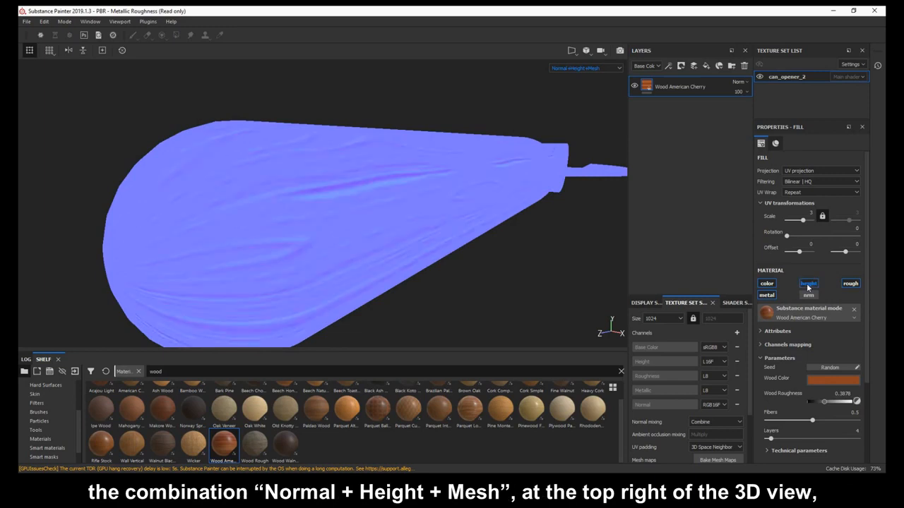
left_click(806, 283)
left_click(807, 284)
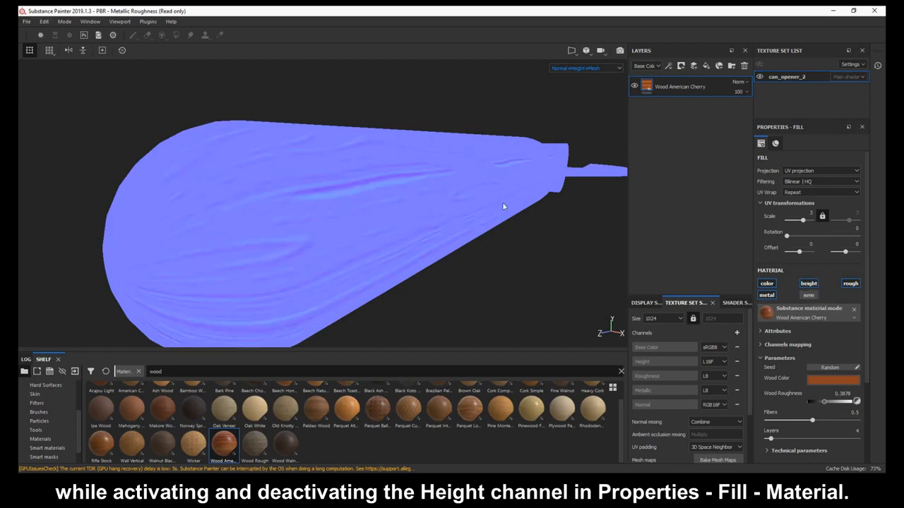
left_click(594, 69)
left_click(592, 82)
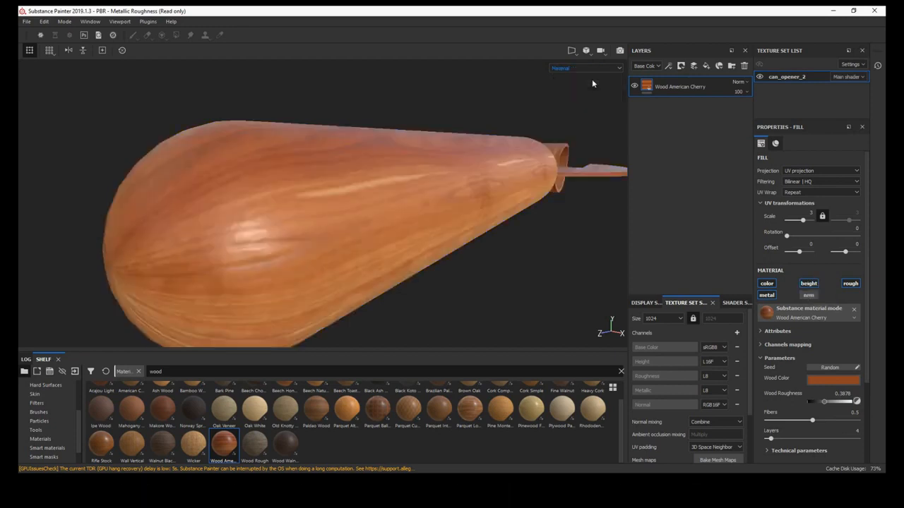
Compare the height channel off and on once more in the Material display.
left_click(809, 284)
left_click(809, 284)
left_click(809, 284)
left_click(811, 284)
Expand the wood material's technical parameters and set Height Range to 0.2.
scroll(794, 353, "down", 3)
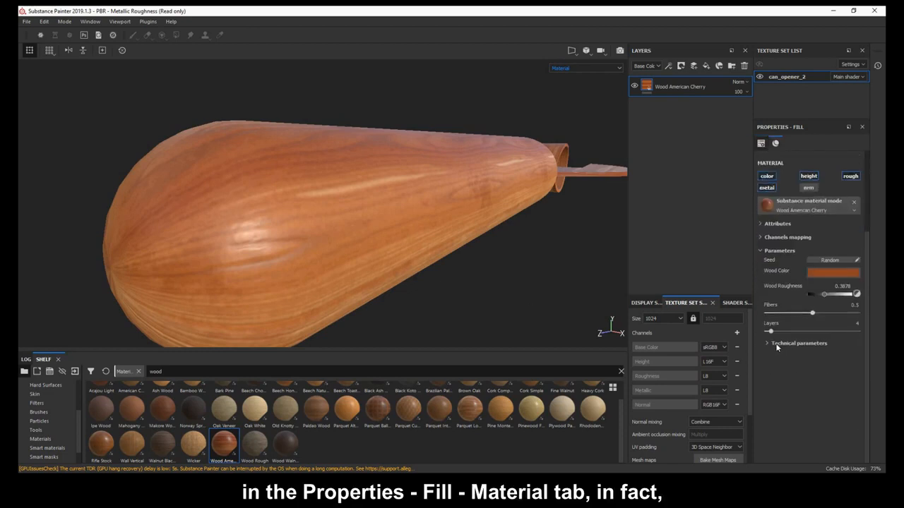
left_click(776, 346)
scroll(809, 375, "down", 1)
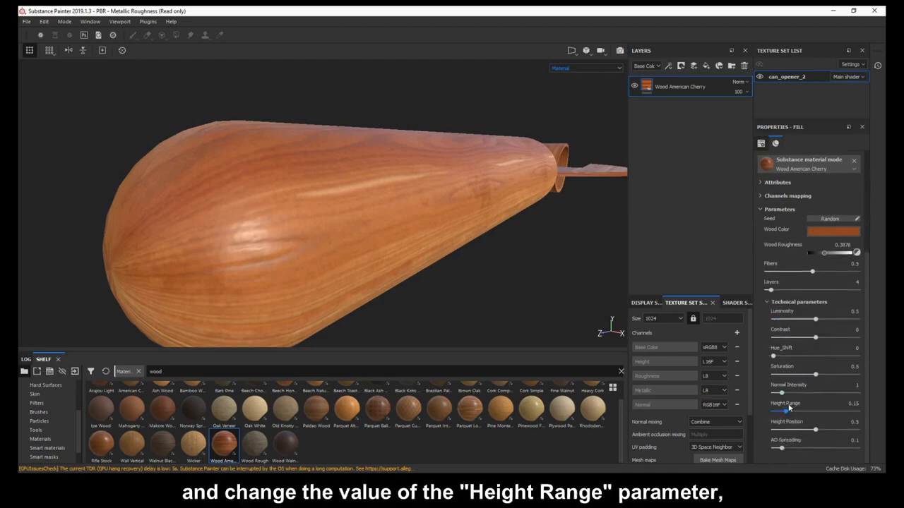
left_click_drag(786, 414, 787, 417)
mouse_move(791, 413)
left_mouse_down()
mouse_move(862, 408)
mouse_move(774, 414)
mouse_move(800, 416)
mouse_move(789, 416)
left_mouse_up()
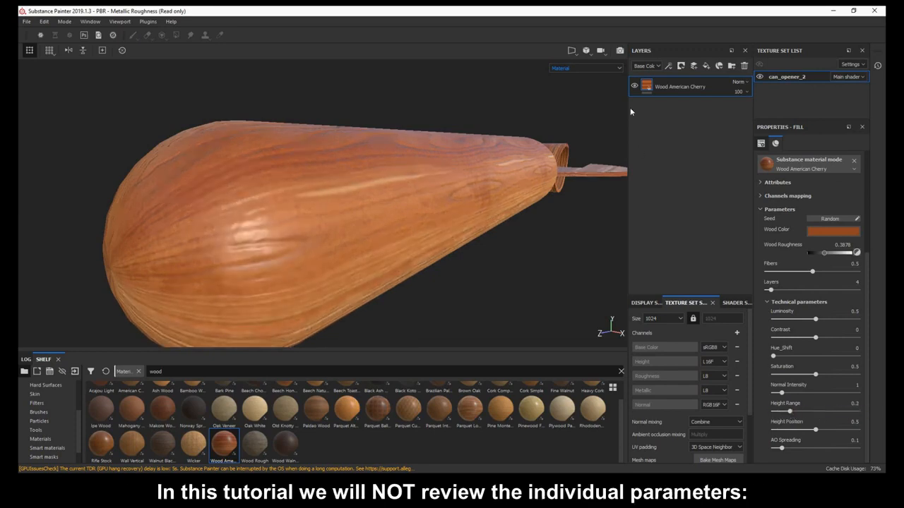
Try other Height Range values in the Normal+Height+Mesh display, and return to the Material display with Height Range at 0.2.
left_click(585, 68)
left_click(580, 123)
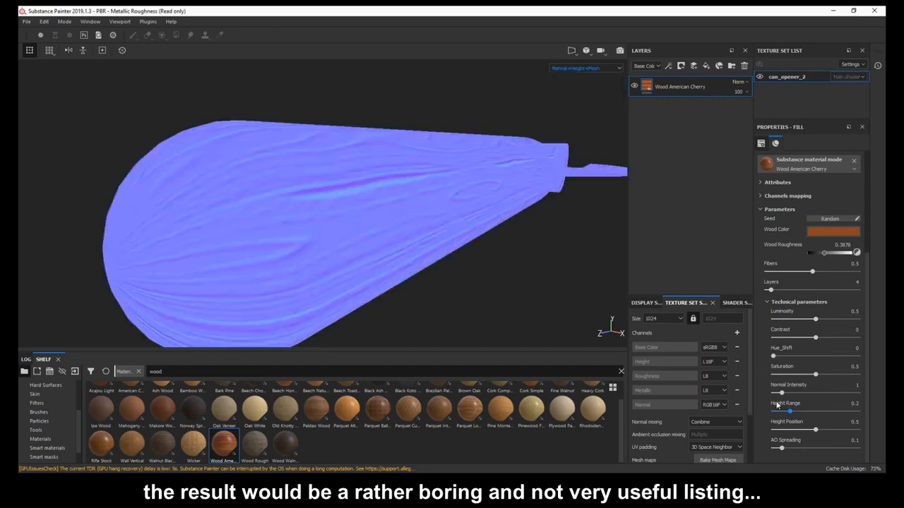
left_click_drag(789, 414, 788, 406)
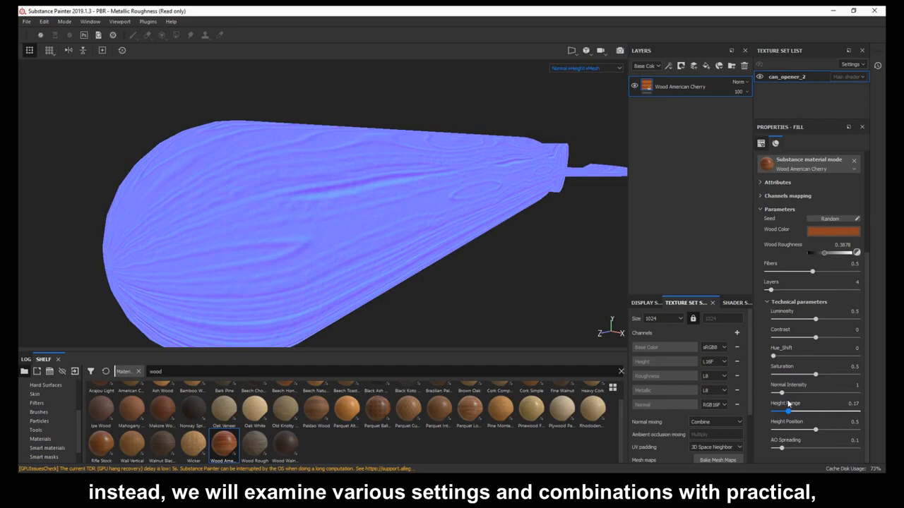
left_click(603, 71)
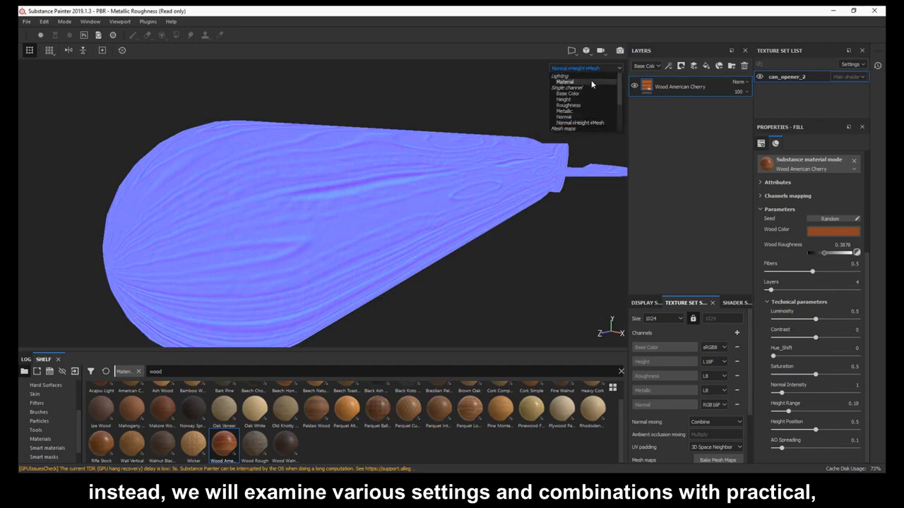
left_click(591, 80)
left_click_drag(788, 413, 789, 411)
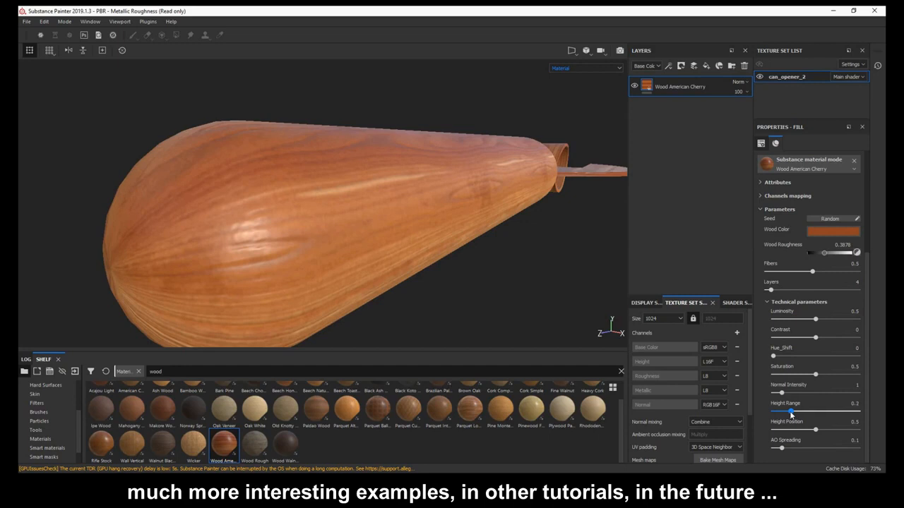
Brighten the Wood Color slightly and set the wood material's Luminosity to 0.47.
left_click_drag(504, 206, 470, 247, "alt")
left_click(829, 230)
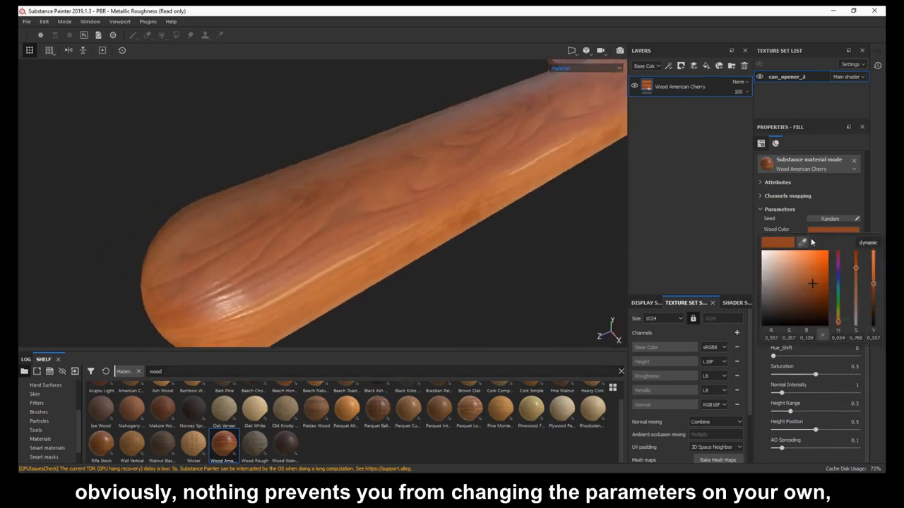
mouse_move(875, 286)
left_mouse_down()
mouse_move(874, 274)
mouse_move(874, 284)
left_mouse_up()
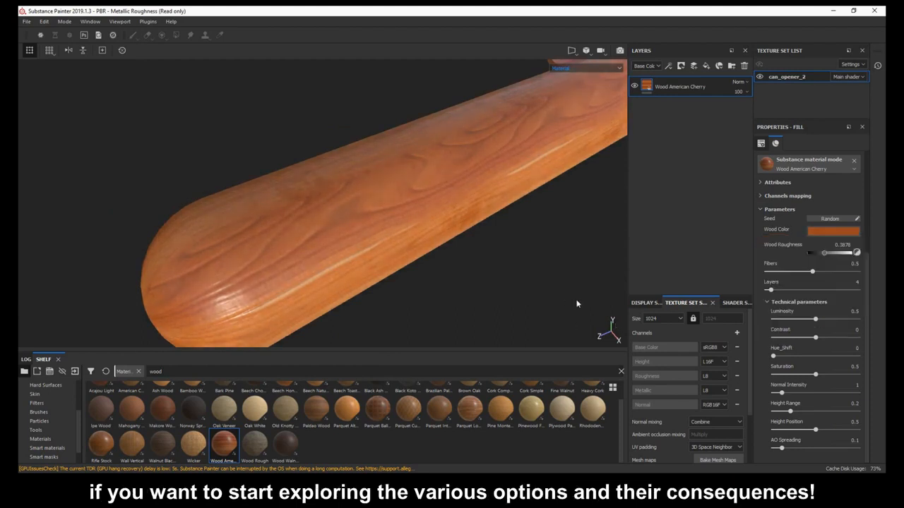
left_click_drag(816, 319, 813, 320)
left_click_drag(448, 216, 333, 280, "alt")
scroll(361, 239, "down", 5)
scroll(361, 240, "up", 5)
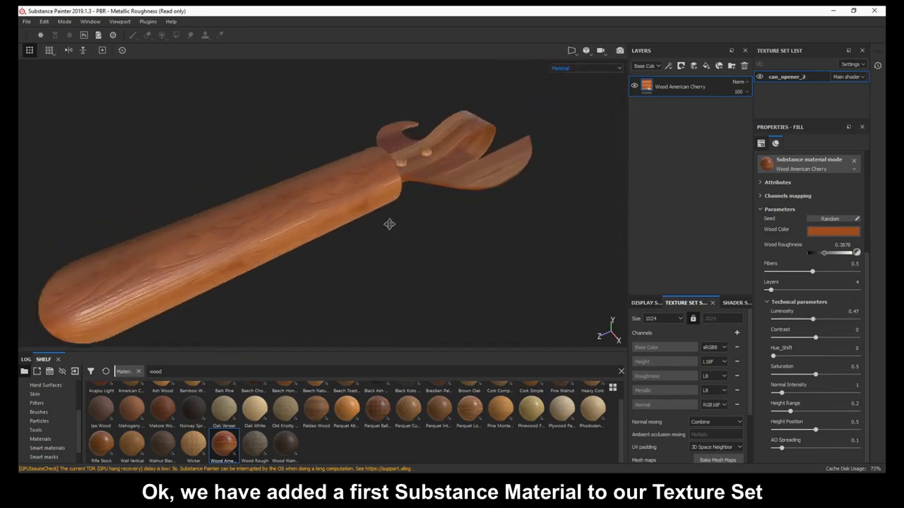
left_click_drag(389, 224, 416, 220, "alt")
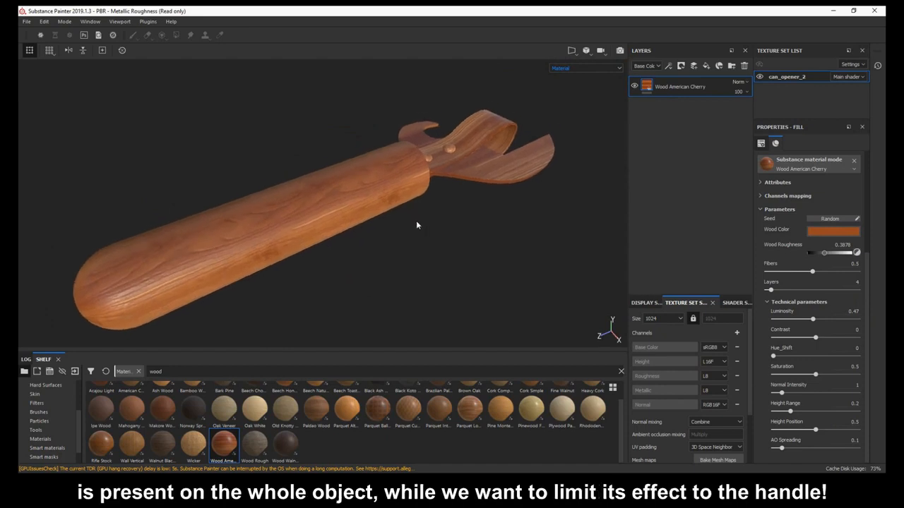
Add a black mask to the Wood American Cherry layer.
left_click_drag(415, 225, 432, 214, "alt")
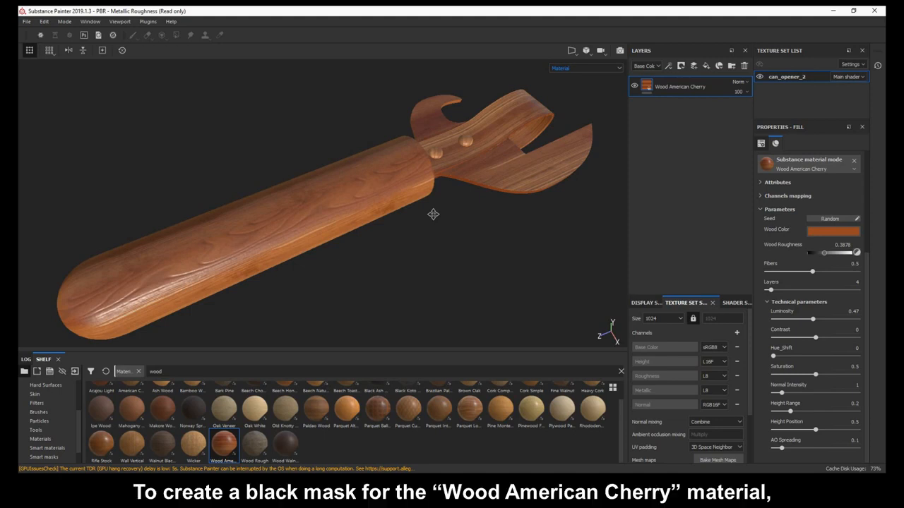
right_click(683, 86)
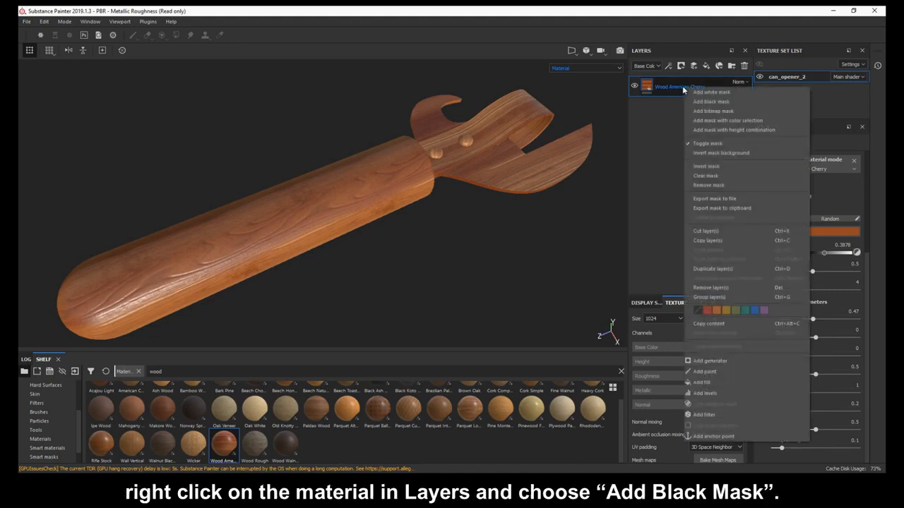
left_click(740, 100)
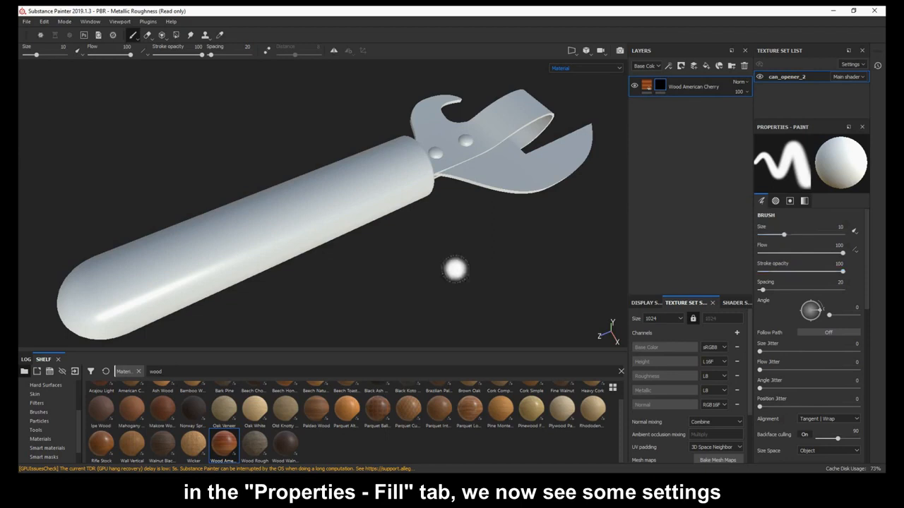
Try painting freehand brush strokes on the handle in the black mask, undoing each stroke.
mouse_move(243, 230)
left_mouse_down()
mouse_move(159, 261)
mouse_move(350, 187)
mouse_move(249, 240)
mouse_move(318, 227)
mouse_move(208, 274)
left_mouse_up()
key("ctrl+z")
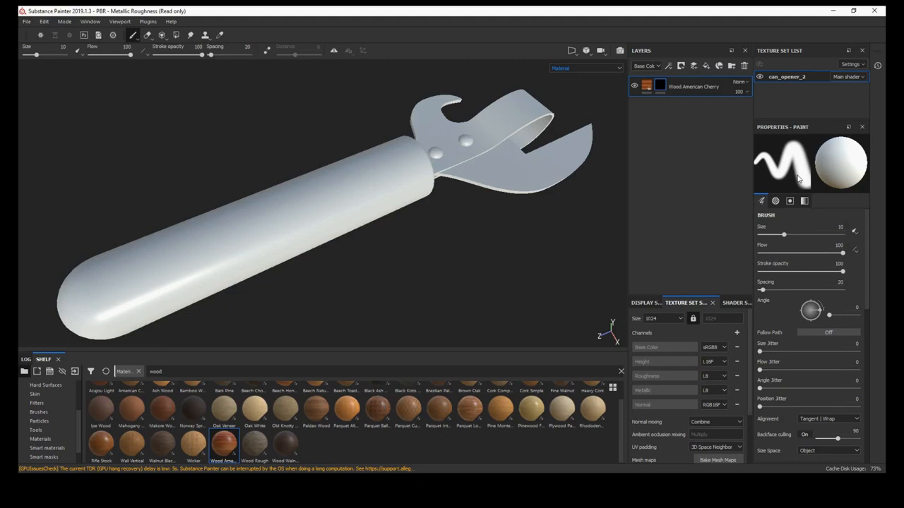
mouse_move(270, 231)
left_mouse_down()
mouse_move(233, 244)
mouse_move(166, 247)
mouse_move(117, 286)
mouse_move(212, 279)
mouse_move(127, 318)
mouse_move(220, 285)
mouse_move(299, 231)
mouse_move(221, 254)
mouse_move(314, 215)
left_mouse_up()
key("ctrl+z")
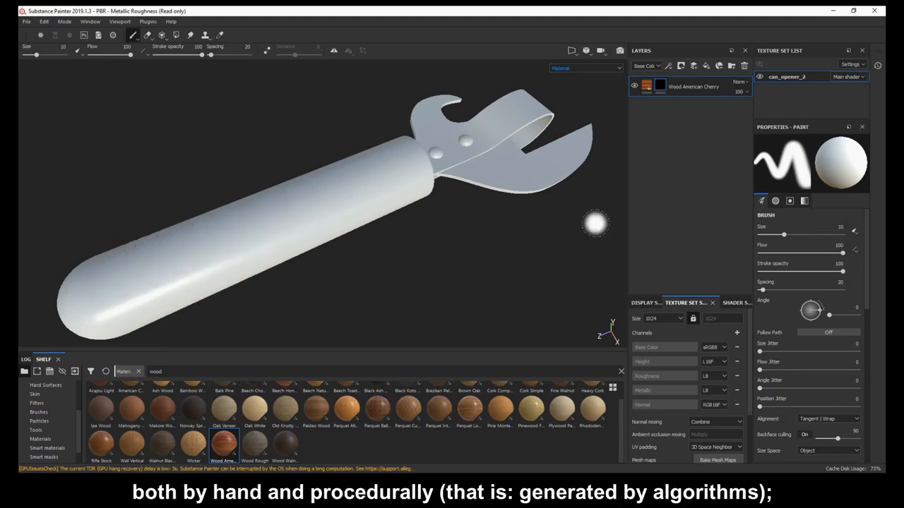
With the wood layer's mask selected, use Polygon Fill in UV Chunk Fill mode with white to fill the handle's UV island.
right_click(664, 85)
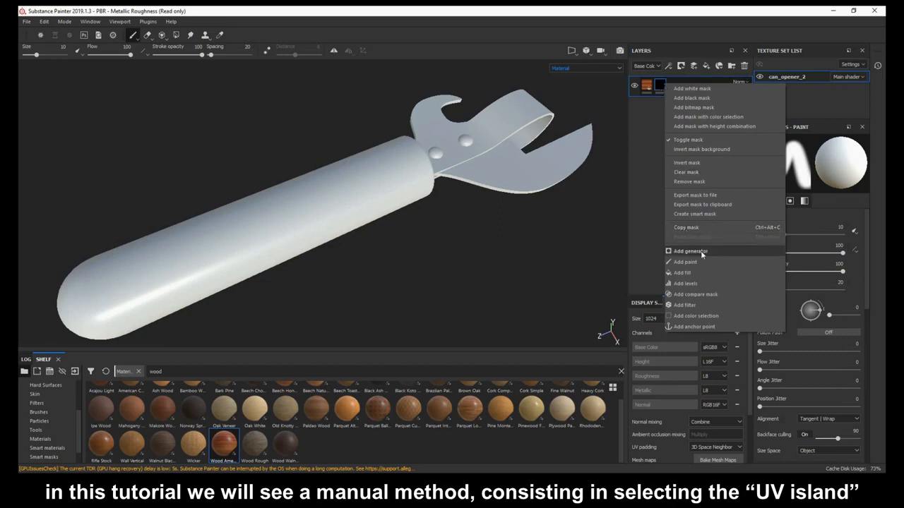
left_click(660, 86)
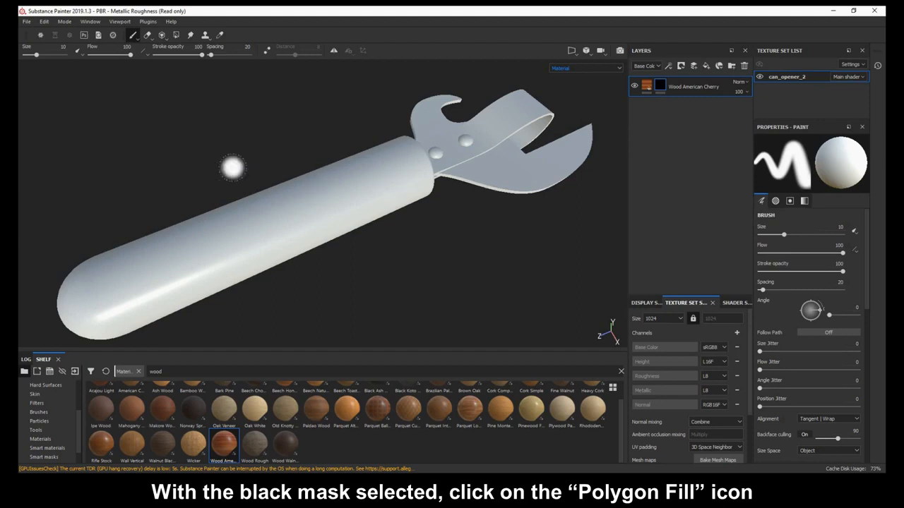
left_click(177, 36)
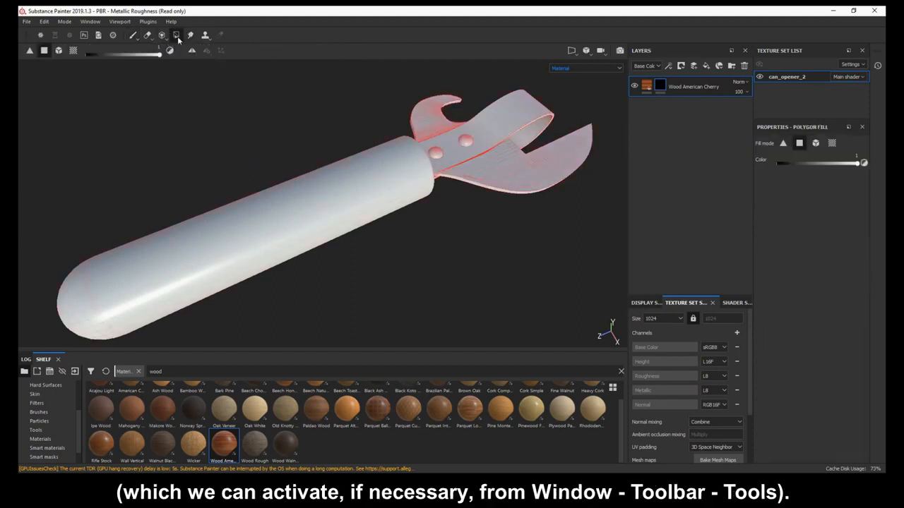
left_click(89, 21)
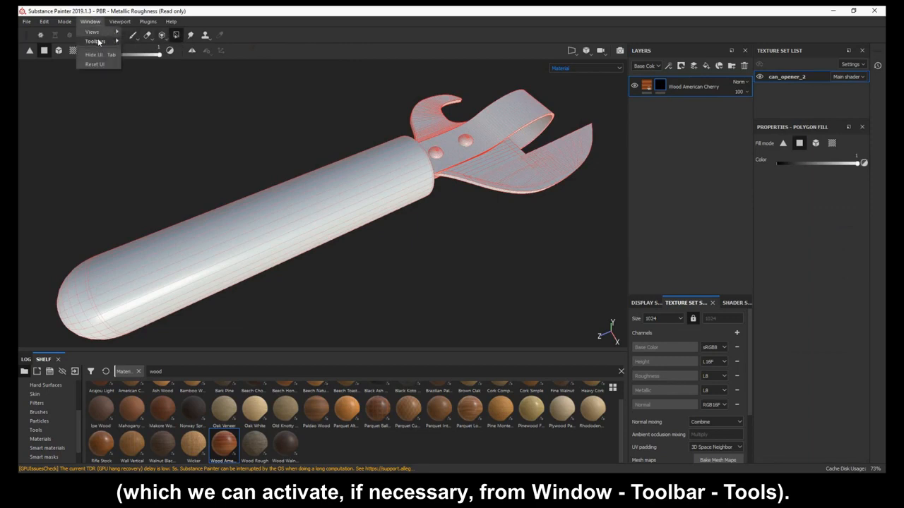
mouse_move(99, 43)
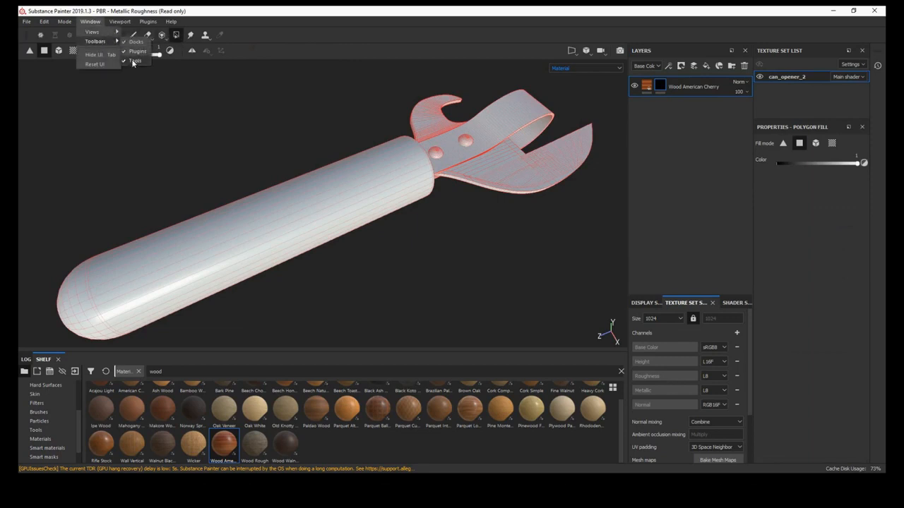
left_click(176, 38)
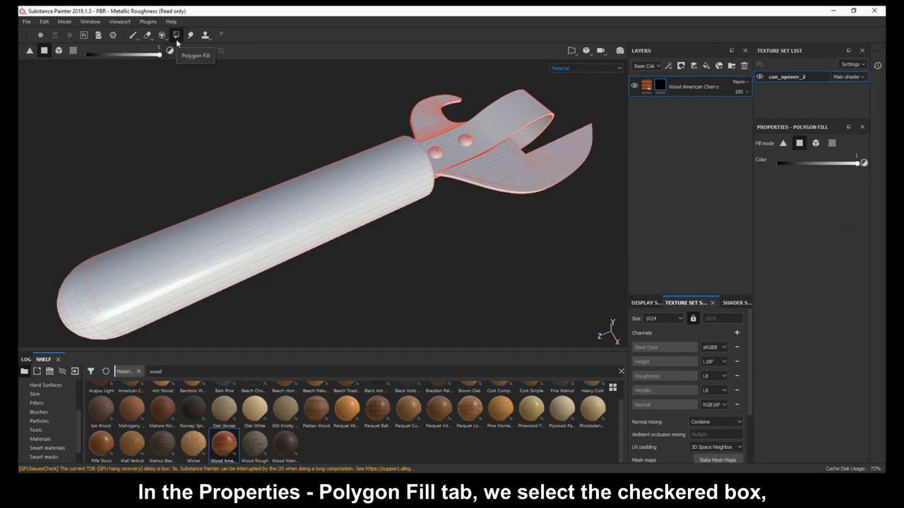
left_click(831, 145)
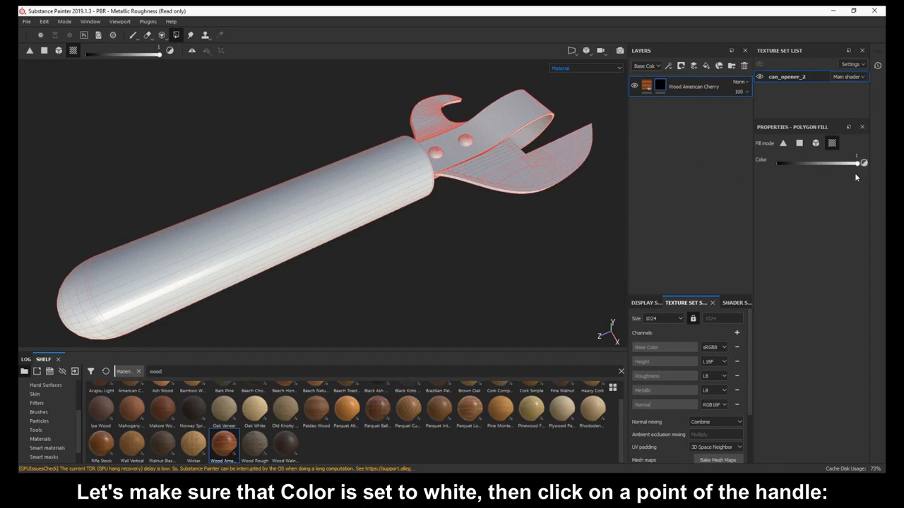
left_click(306, 236)
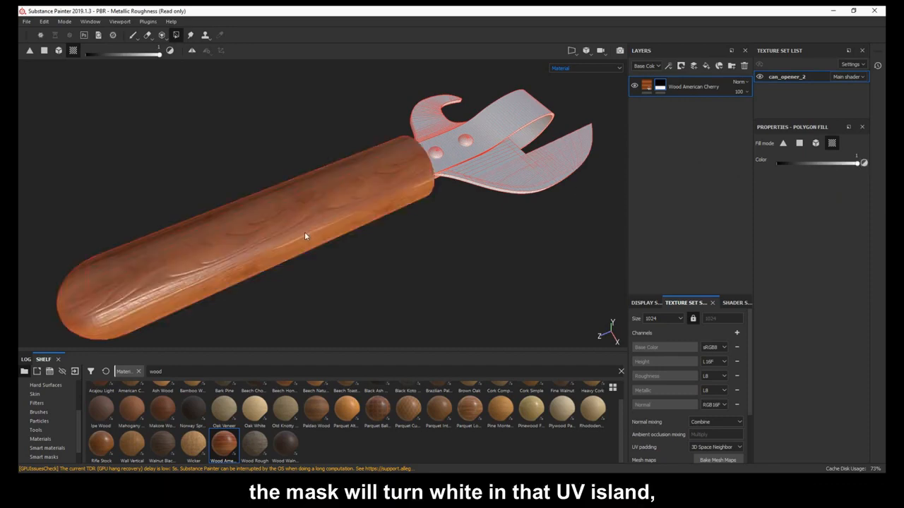
Inspect the handle's mask in the split 3D/2D view using the Mask display, and return to the Material display.
left_click_drag(305, 234, 339, 188, "alt")
left_click(586, 51)
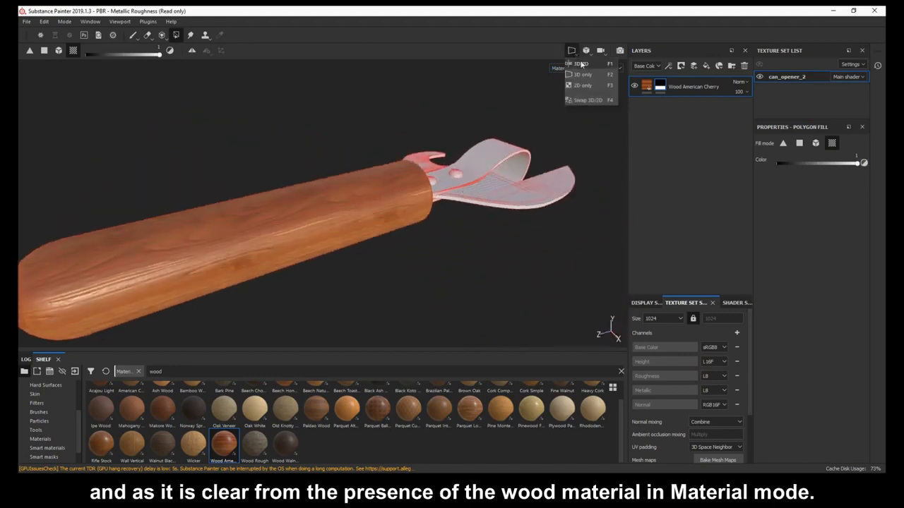
left_click(584, 67)
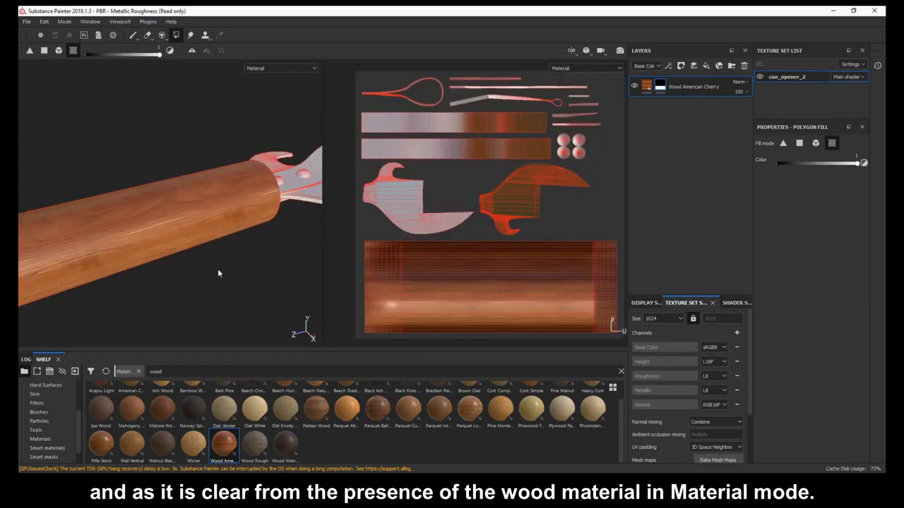
left_click_drag(218, 270, 215, 300, "alt")
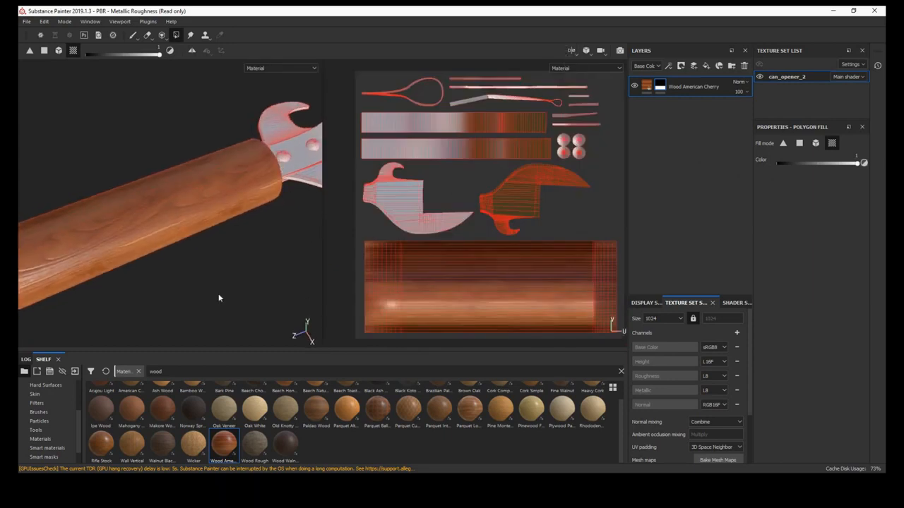
left_click(604, 67)
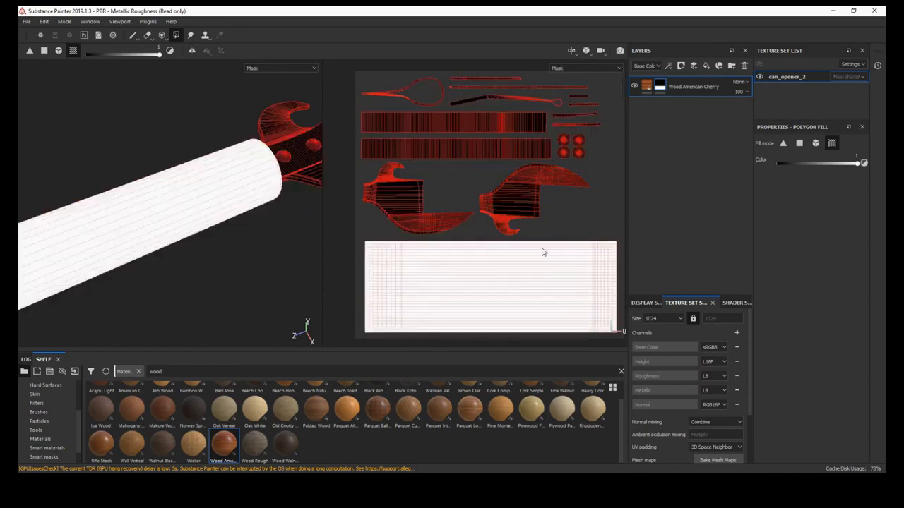
left_click(604, 69)
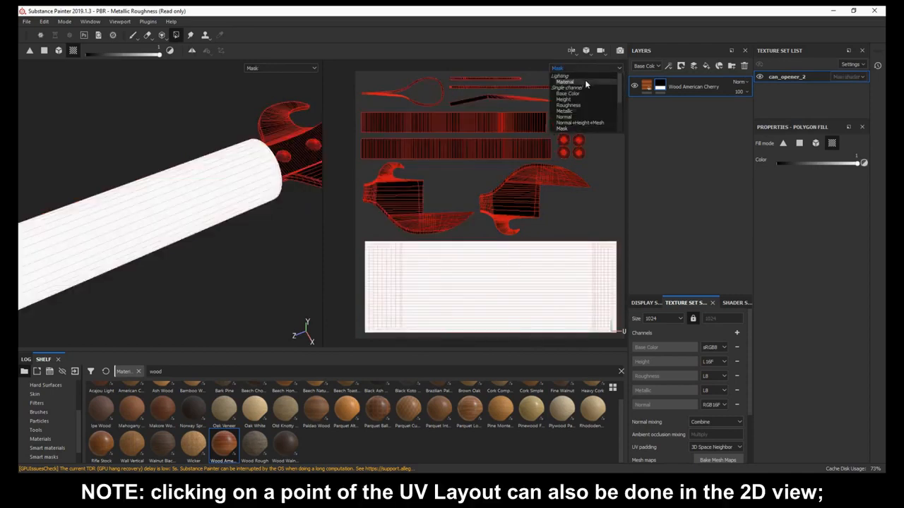
left_click(564, 81)
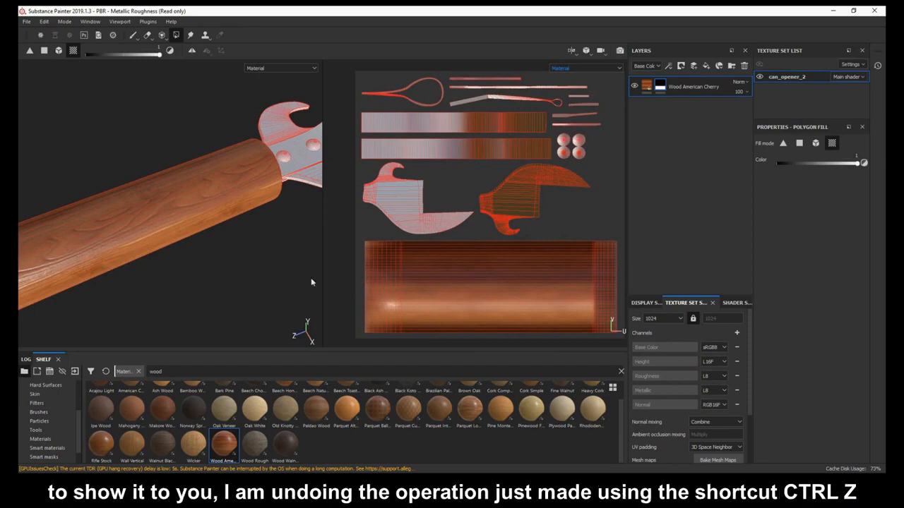
Undo the mask fill, fill the handle's UV island in white from the 2D UV layout instead, and return to the 3D-only view.
key("ctrl+z")
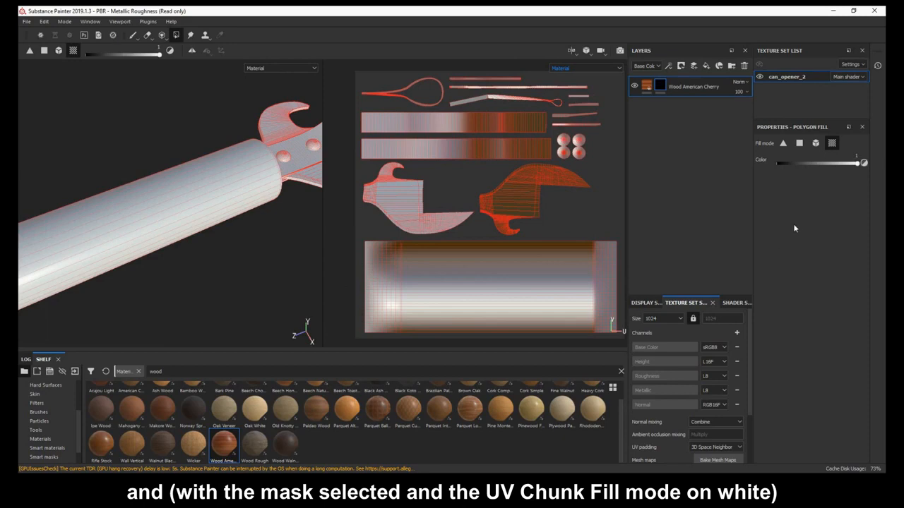
left_click(533, 297)
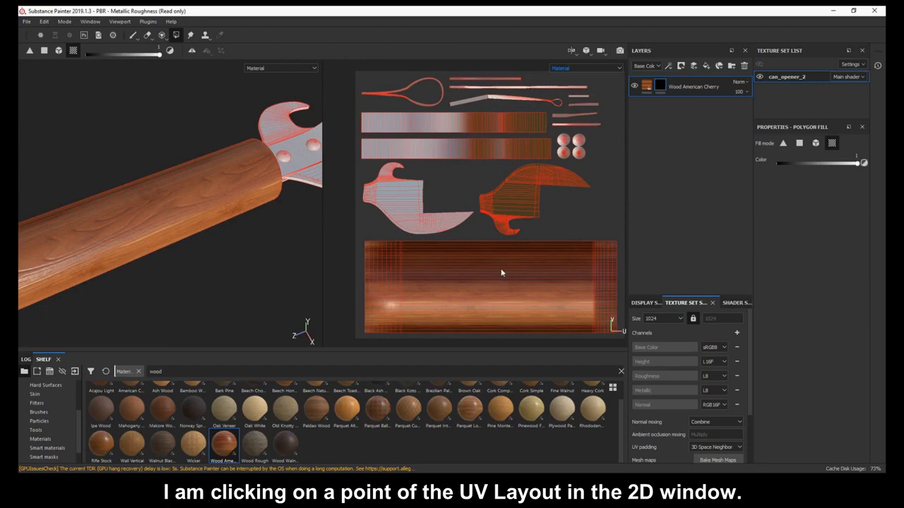
left_click(572, 50)
left_click(575, 86)
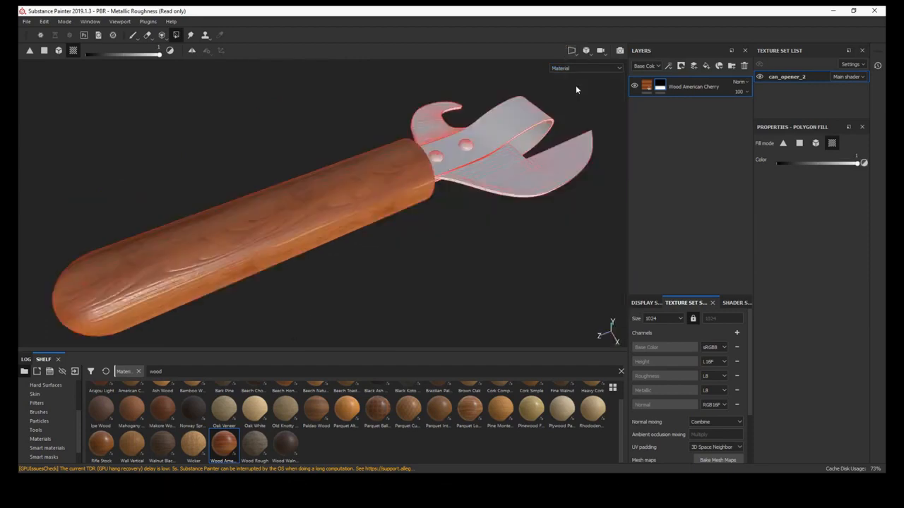
left_click_drag(478, 225, 474, 233, "alt")
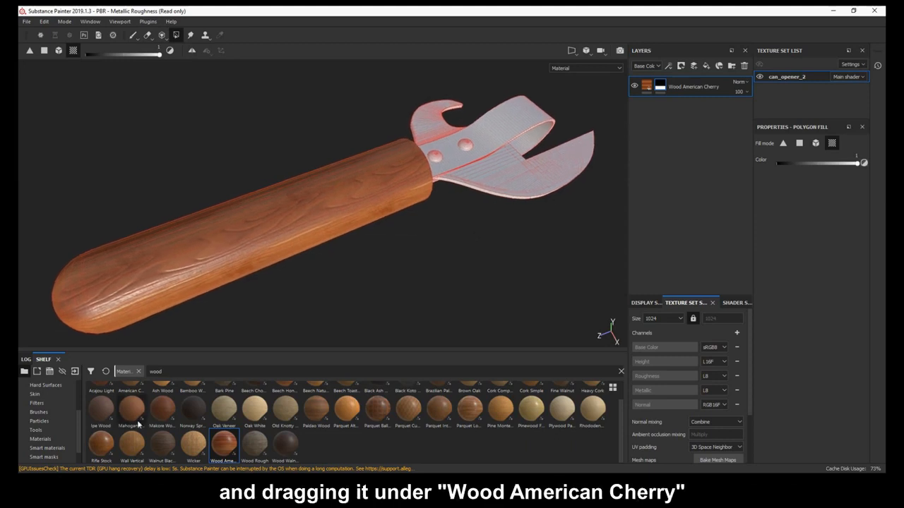
Search the material shelf for "iron" and add Iron Brushed as a fill layer beneath Wood American Cherry.
scroll(188, 424, "up", 1)
left_click_drag(195, 373, 86, 357)
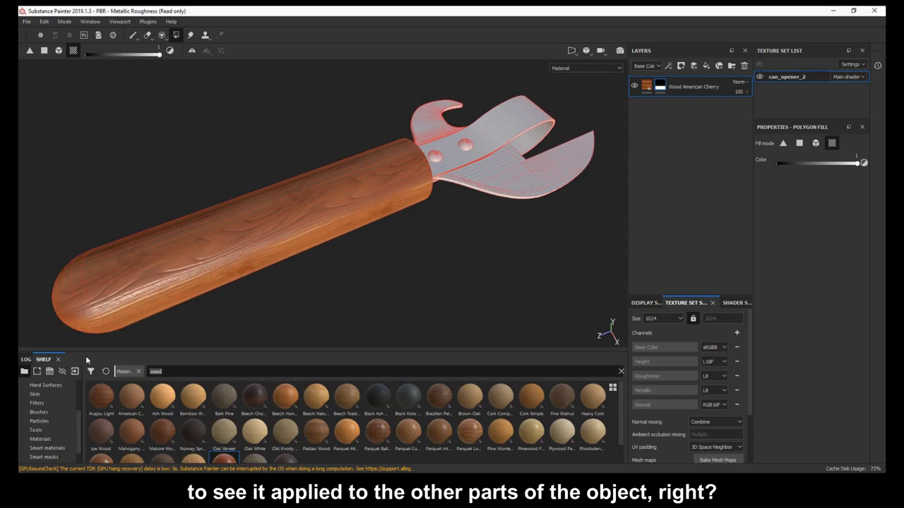
type("iron")
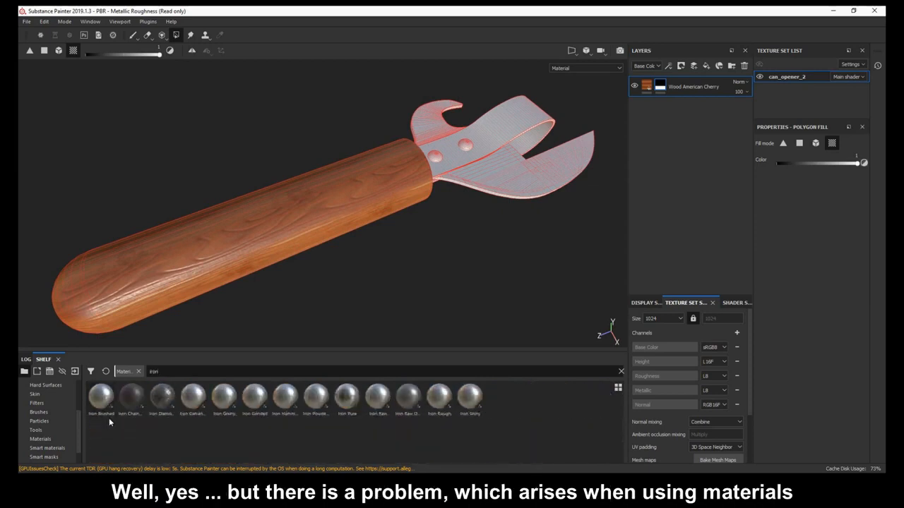
mouse_move(109, 418)
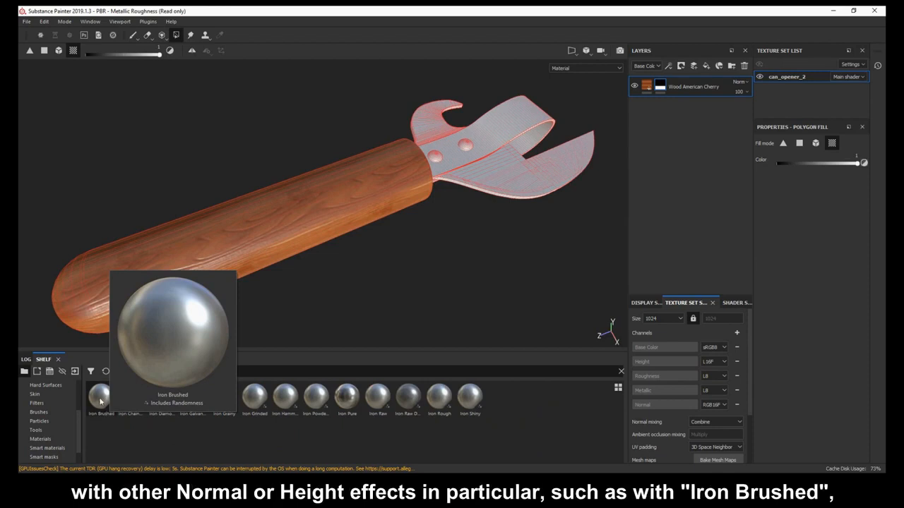
mouse_move(101, 401)
left_mouse_down()
mouse_move(565, 254)
mouse_move(688, 193)
mouse_move(690, 201)
left_mouse_up()
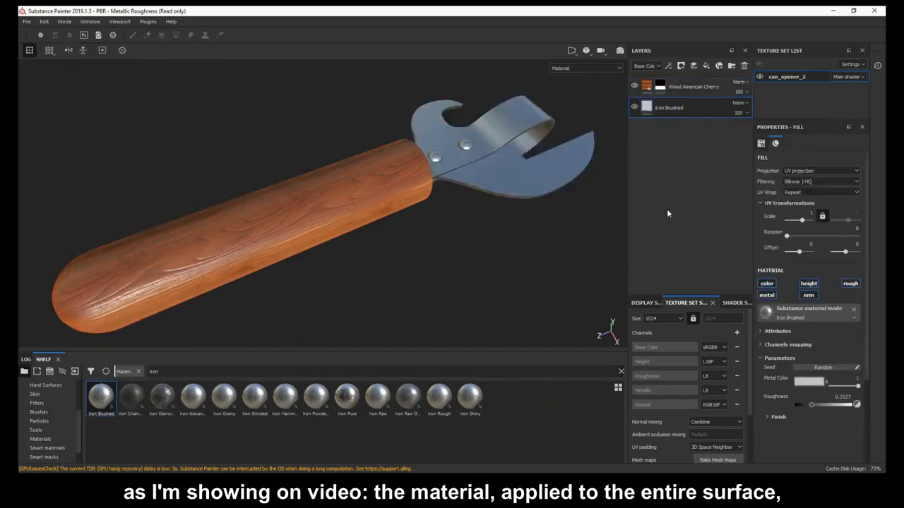
Compare the handle's surface up close with the Iron Brushed layer repeatedly hidden and shown, leaving the layer visible.
scroll(415, 230, "up", 4)
middle_click_drag(487, 152, 347, 210, "alt")
scroll(347, 210, "up", 3)
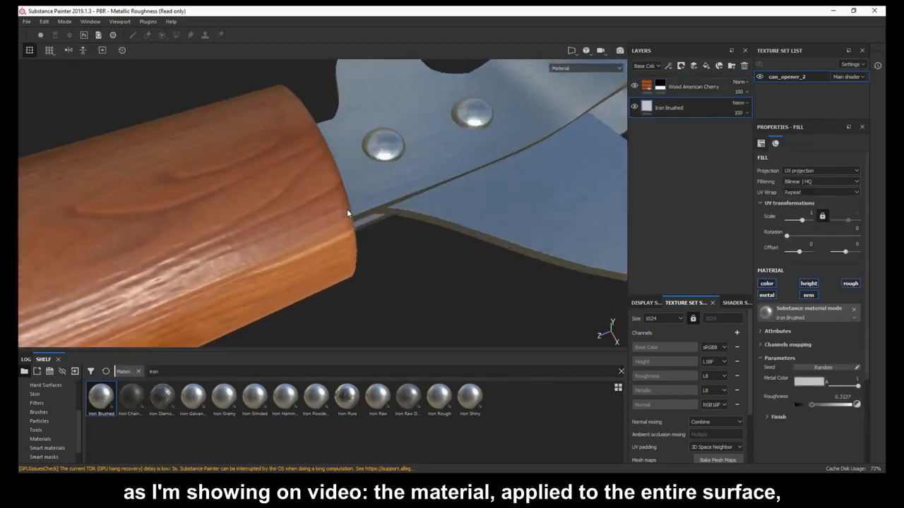
scroll(346, 210, "up", 3)
left_click_drag(349, 210, 395, 201, "alt")
left_click(634, 108)
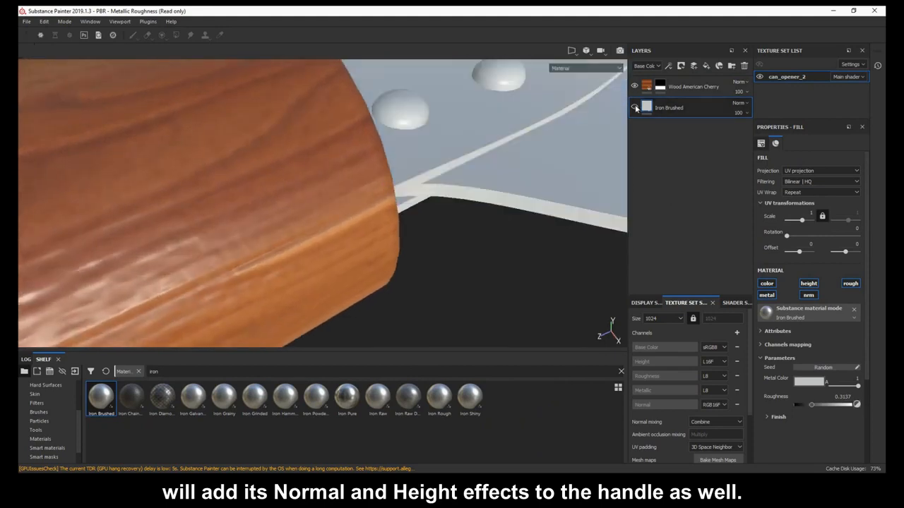
left_click(634, 108)
left_click(634, 107)
left_click(634, 107)
left_click(634, 108)
left_click_drag(264, 209, 369, 228, "alt")
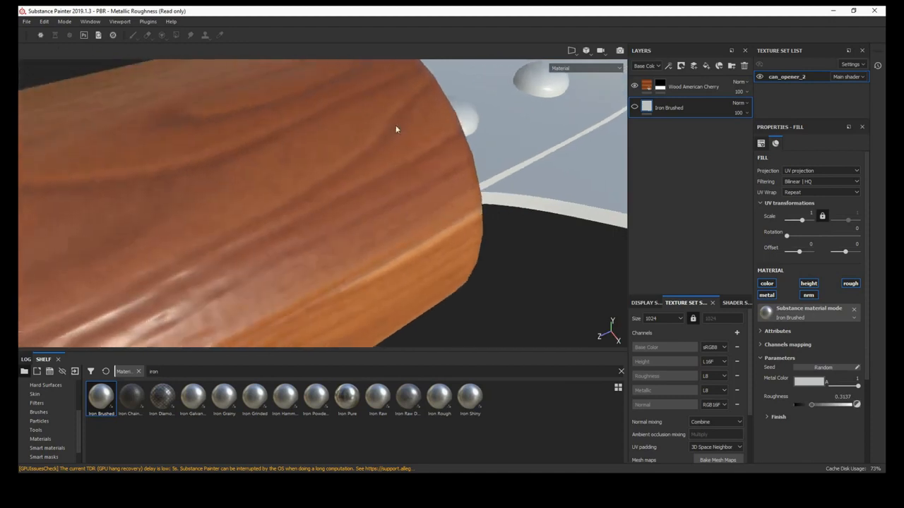
left_click(634, 108)
left_click(634, 107)
left_click(634, 107)
left_click(634, 107)
left_click(634, 108)
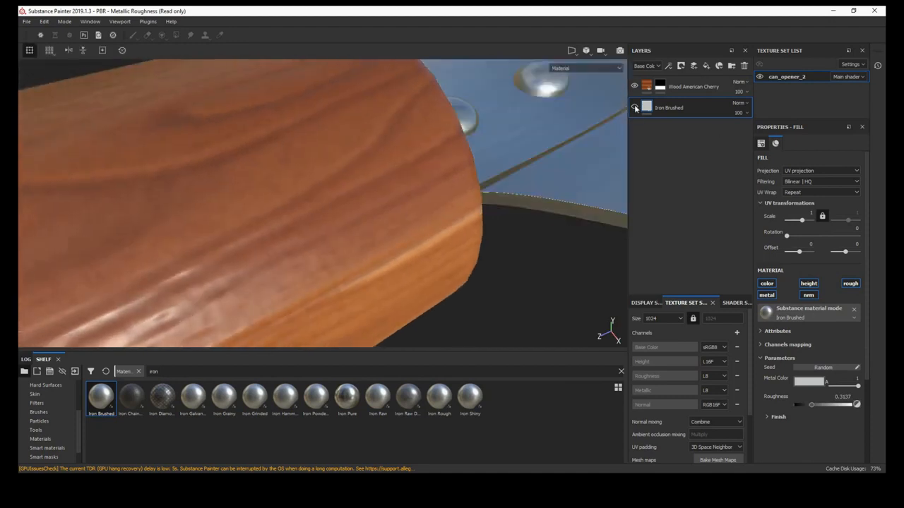
left_click(634, 107)
left_click(634, 107)
left_click(634, 107)
left_click(634, 108)
left_click(635, 108)
left_click(635, 108)
Search the material shelf for "diamond" and add Diamond Bicolor Tiles as a fill layer beneath Iron Brushed.
scroll(433, 236, "down", 5)
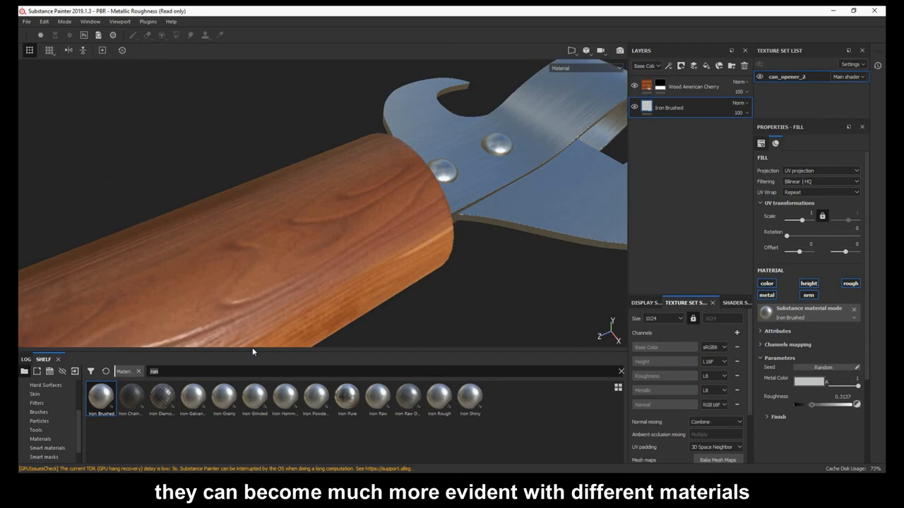
key("BackSpace")
key("BackSpace")
key("BackSpace")
key("BackSpace")
type("diamond")
left_click_drag(101, 397, 687, 195)
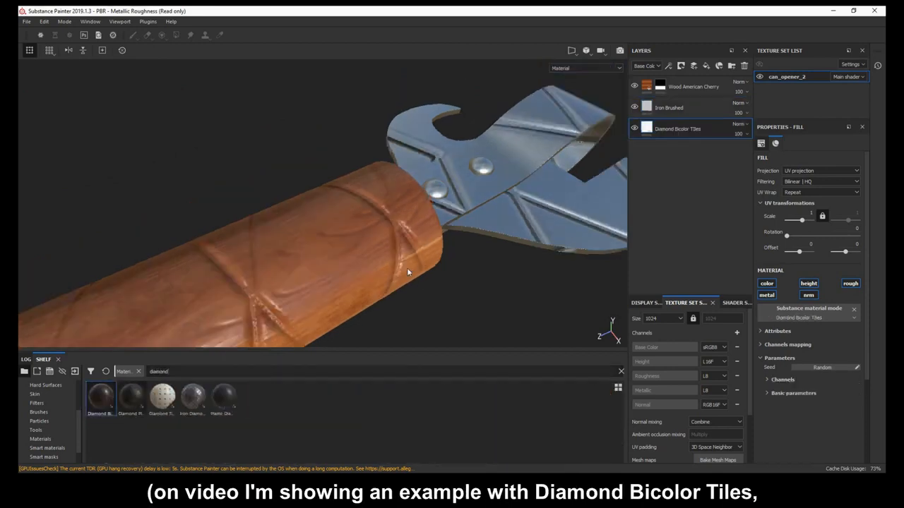
Examine from several angles how the Diamond Bicolor Tiles relief affects the wooden handle and the metal head.
scroll(406, 274, "down", 5)
middle_click_drag(405, 277, 458, 184, "alt")
left_click_drag(457, 185, 436, 190, "alt")
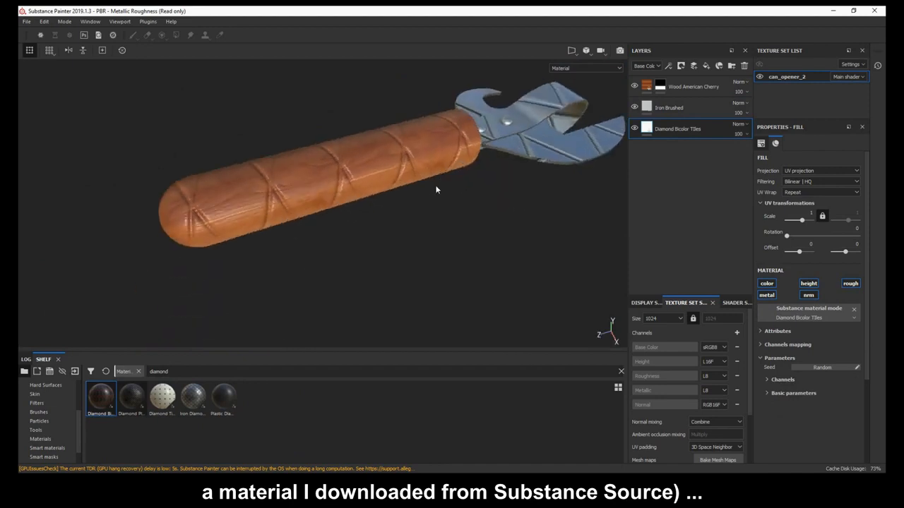
scroll(435, 189, "up", 3)
middle_click_drag(482, 158, 455, 191, "alt")
left_click_drag(459, 190, 471, 199, "alt")
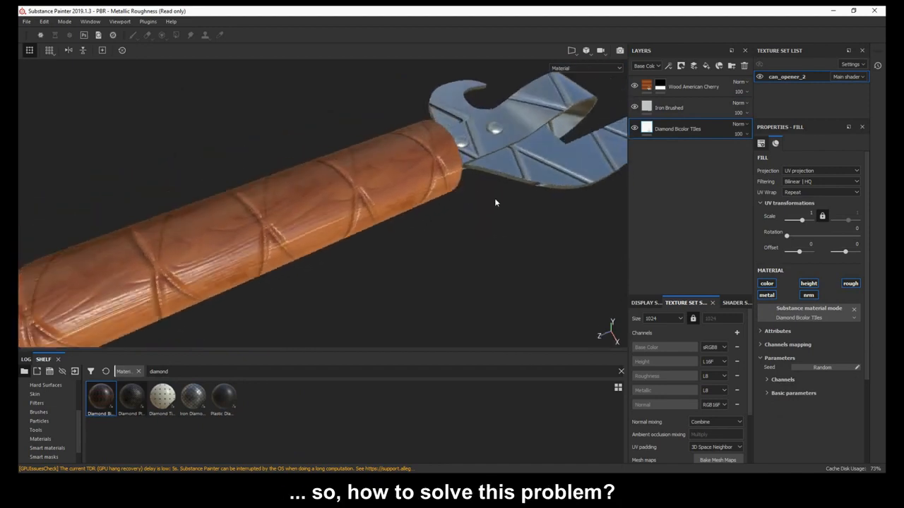
Delete the Diamond Bicolor Tiles layer and add a white mask to the Iron Brushed layer.
left_click(745, 66)
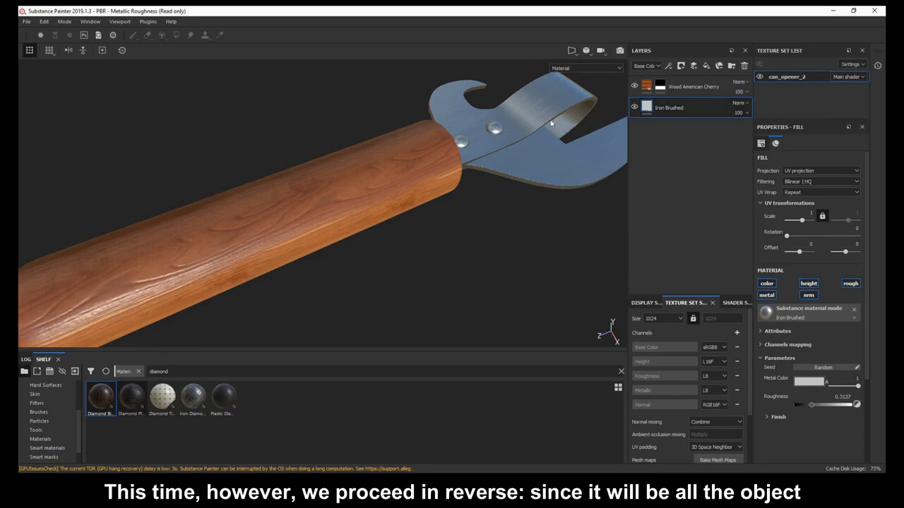
scroll(406, 268, "down", 3)
left_click_drag(439, 217, 433, 214, "alt")
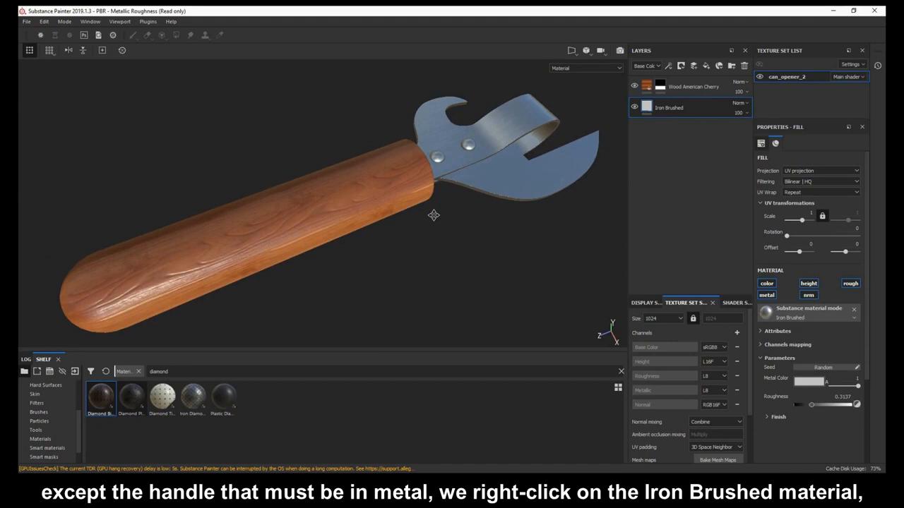
right_click(693, 108)
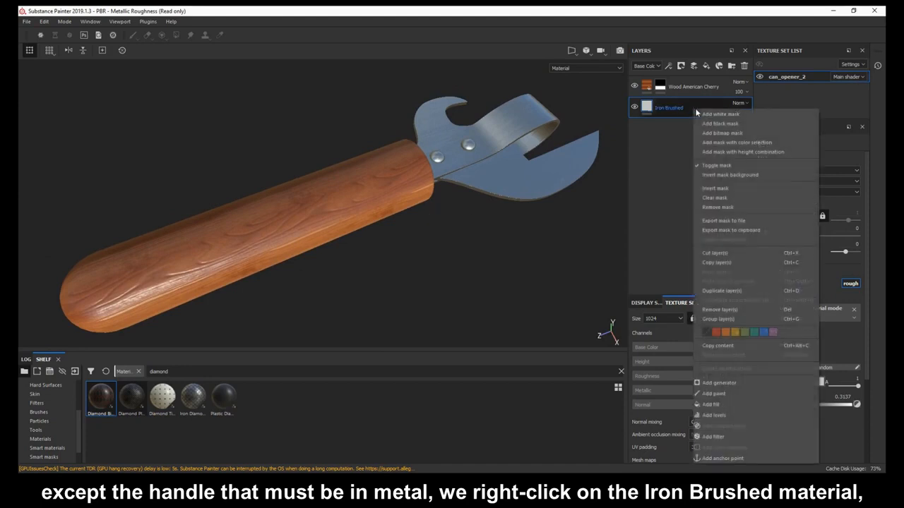
left_click(789, 113)
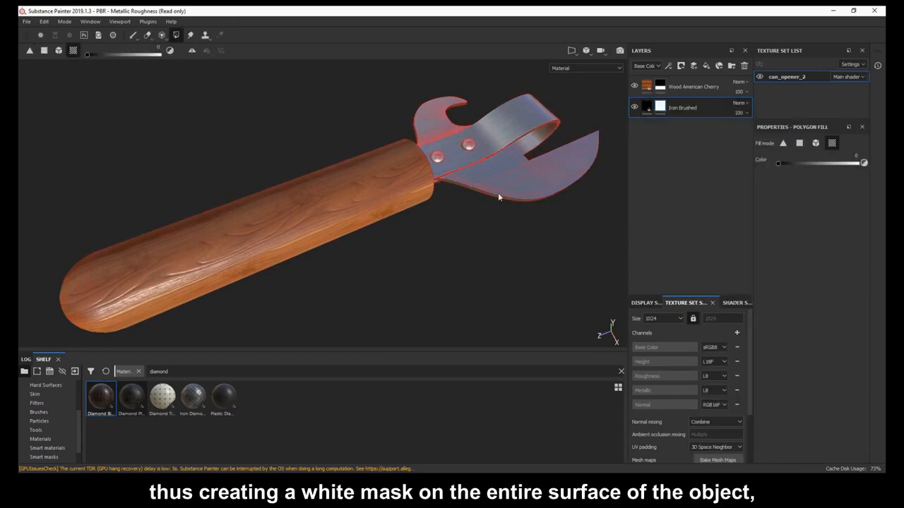
Exclude the handle from the Iron Brushed layer by filling it black on the layer's mask with Polygon Fill, color 0.
left_click(634, 86)
left_click(634, 86)
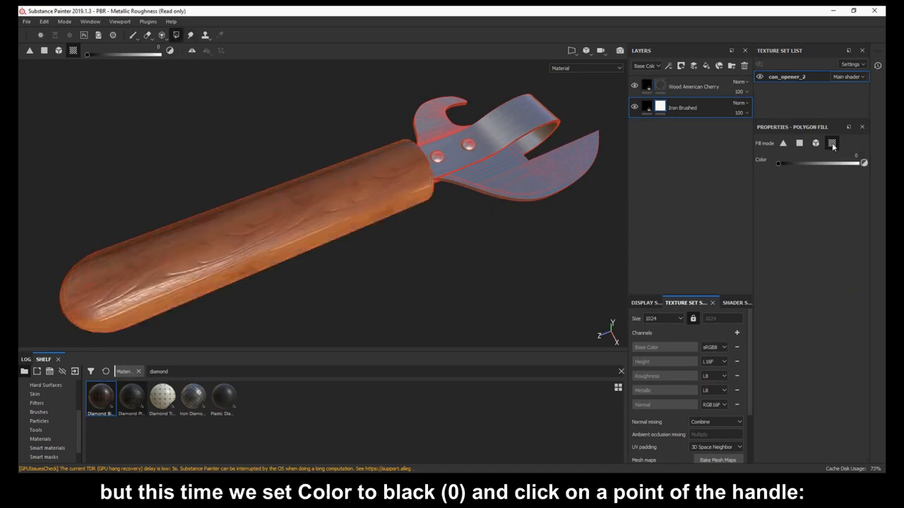
mouse_move(779, 163)
left_mouse_down()
mouse_move(833, 170)
mouse_move(764, 169)
left_mouse_up()
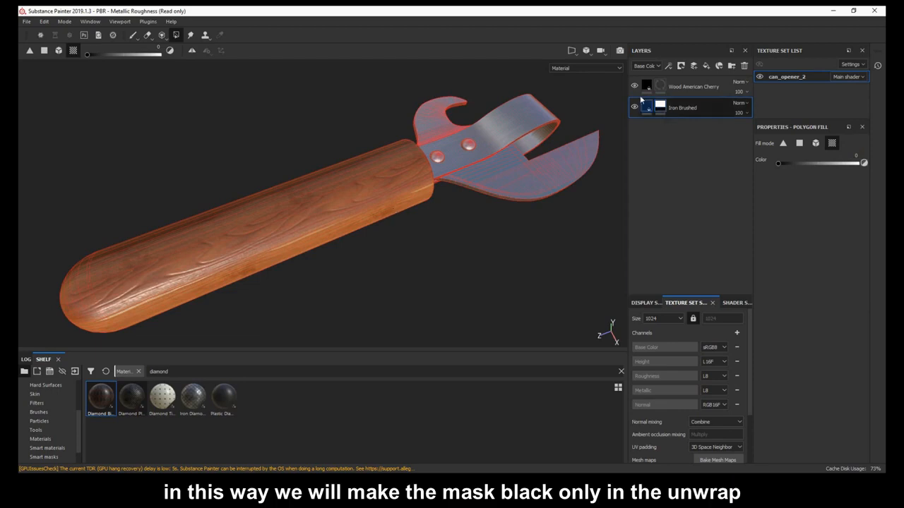
Check the Iron Brushed mask on the model in the Mask display mode and return to the Material display.
left_click(572, 67)
left_click(574, 131)
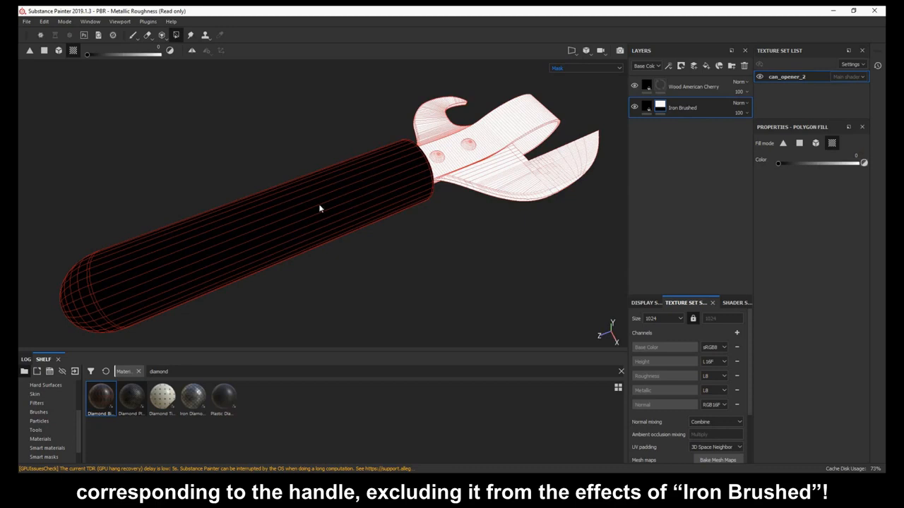
left_click(590, 66)
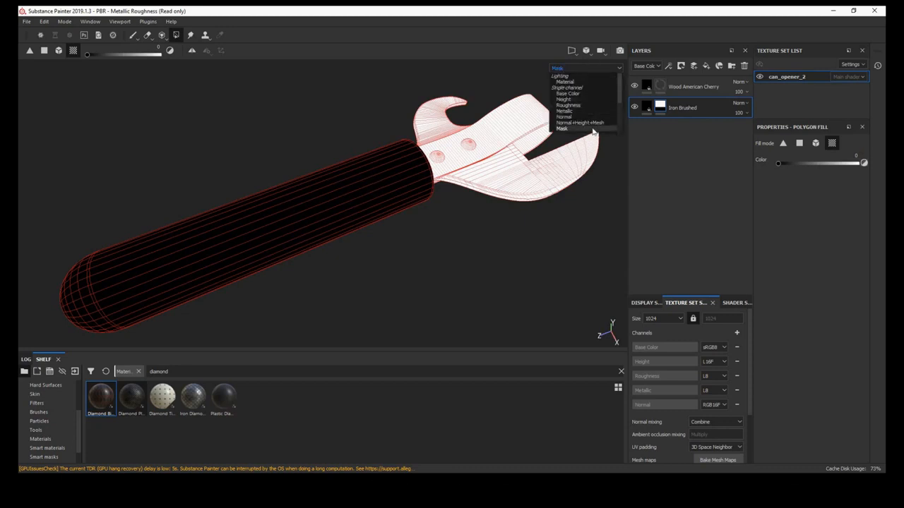
left_click(600, 82)
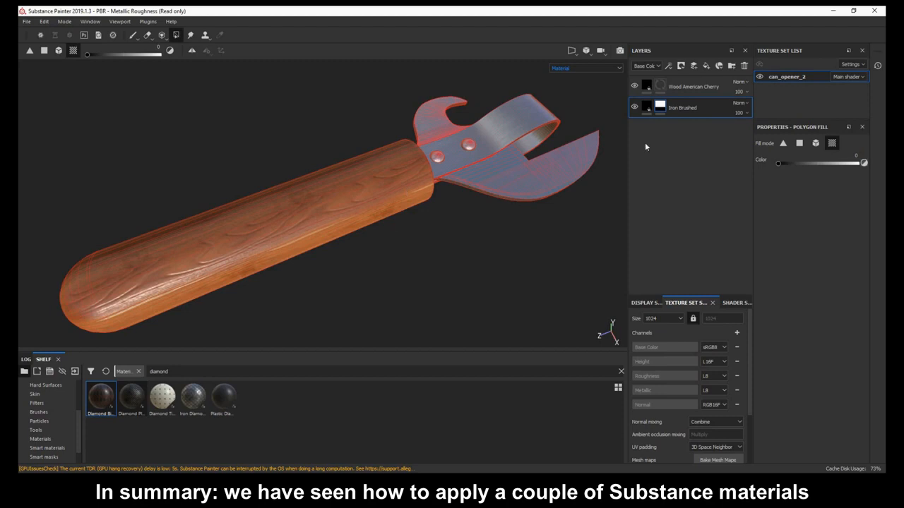
Compare the can opener with the Wood American Cherry layer hidden and shown, and select that layer's fill material.
left_click(634, 86)
left_click(634, 85)
left_click(645, 90)
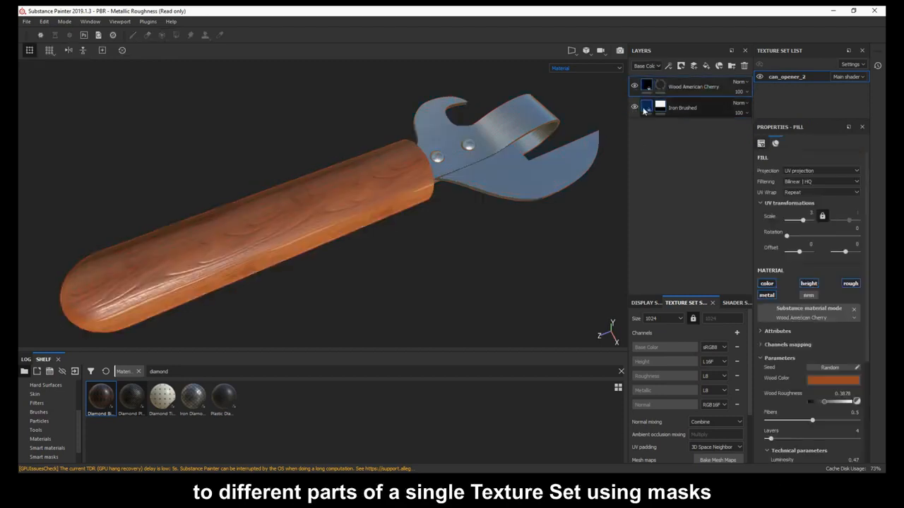